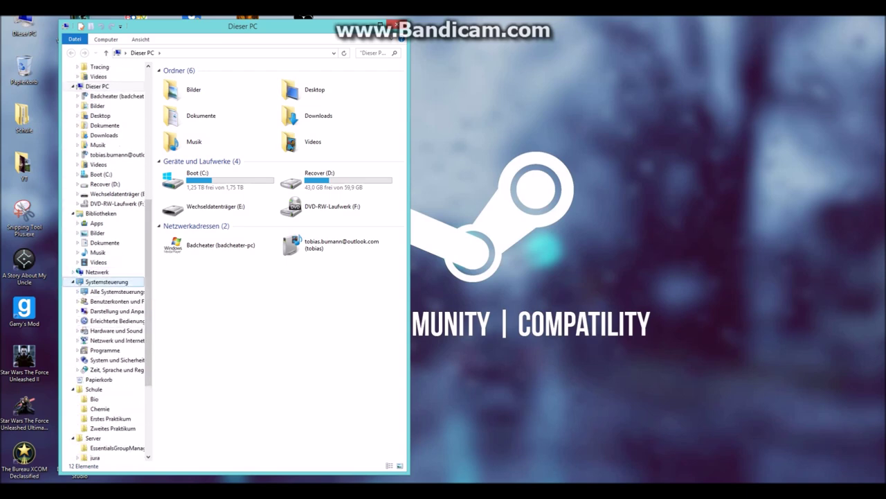
# Step: Open the Control Panel's Programme und Features list and move its window towards the middle of the desktop
pyautogui.click(105, 282)
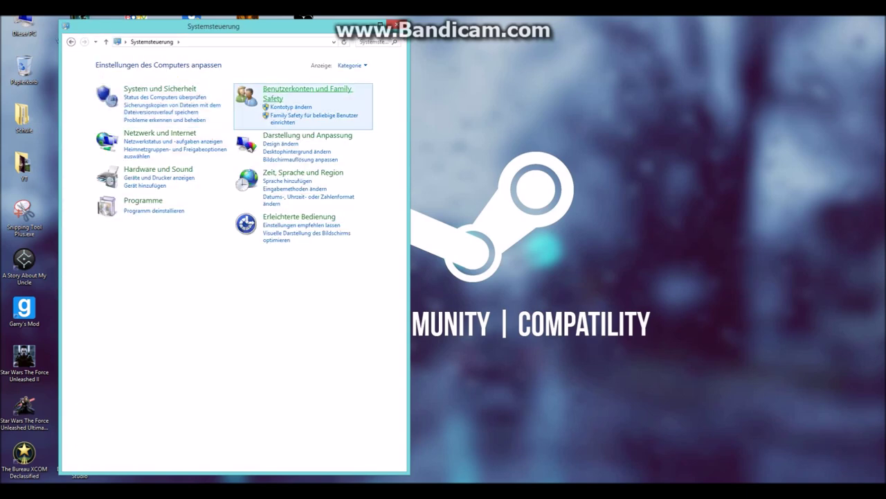
pyautogui.click(143, 201)
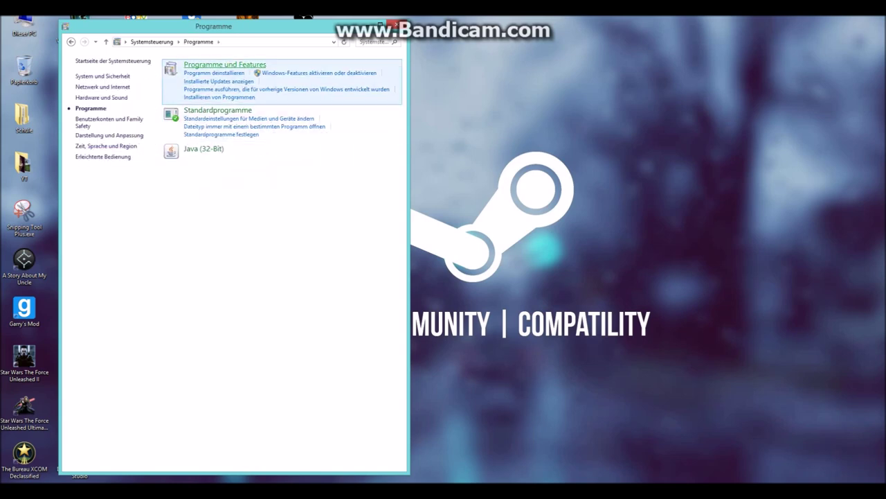
pyautogui.click(229, 65)
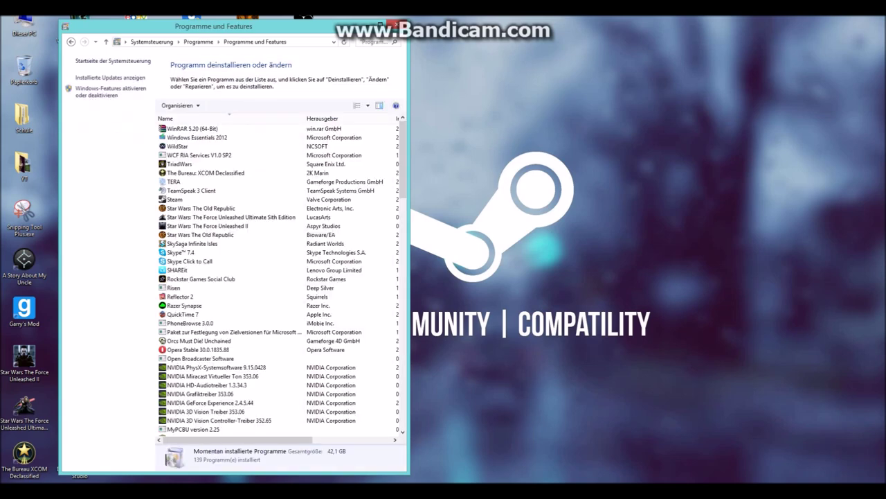
pyautogui.moveTo(213, 25); pyautogui.dragTo(461, 30)
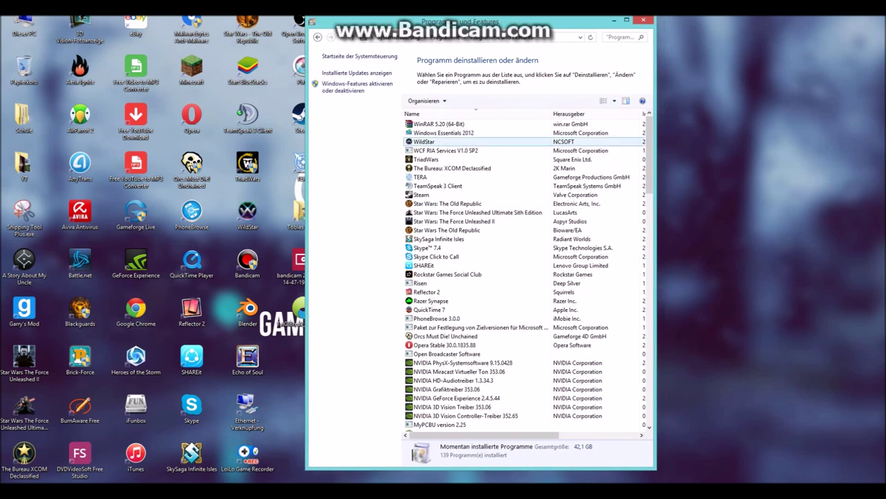
# Step: Look through the list of installed programs for iTunes and related Apple software
pyautogui.scroll(-2, 526, 270)
pyautogui.scroll(2, 527, 270)
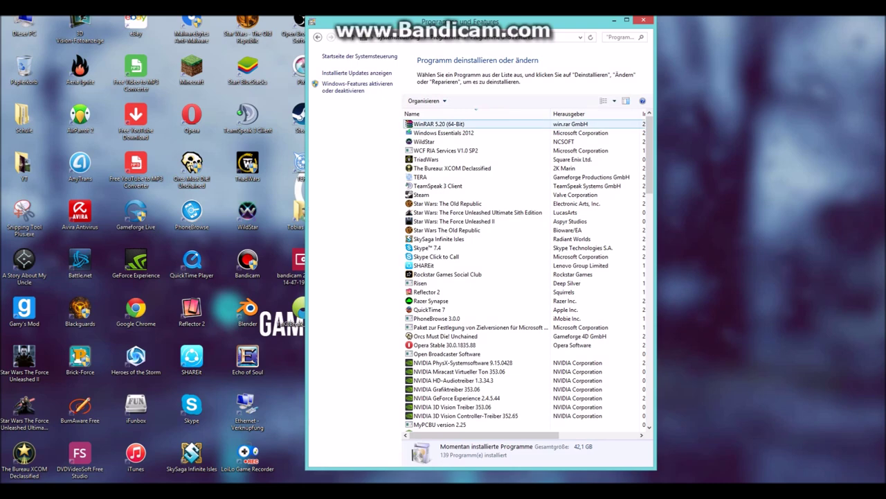
pyautogui.scroll(-1, 526, 270)
pyautogui.scroll(-1, 526, 270)
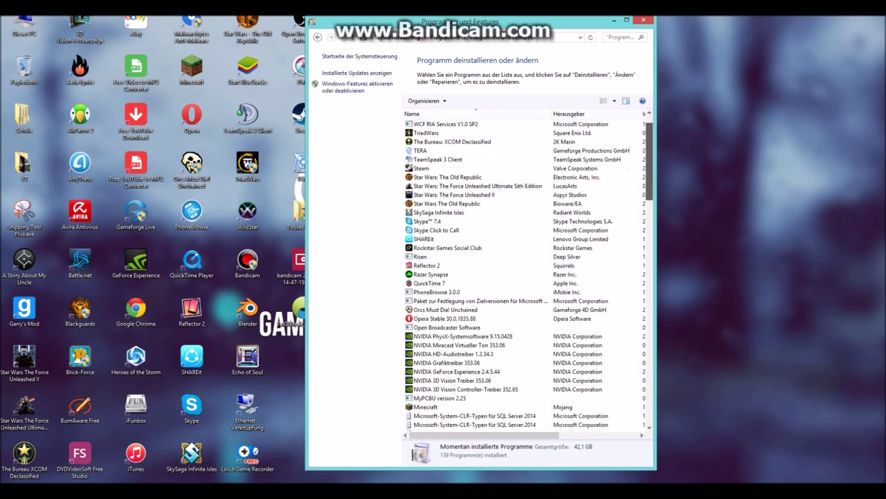
pyautogui.scroll(2, 526, 270)
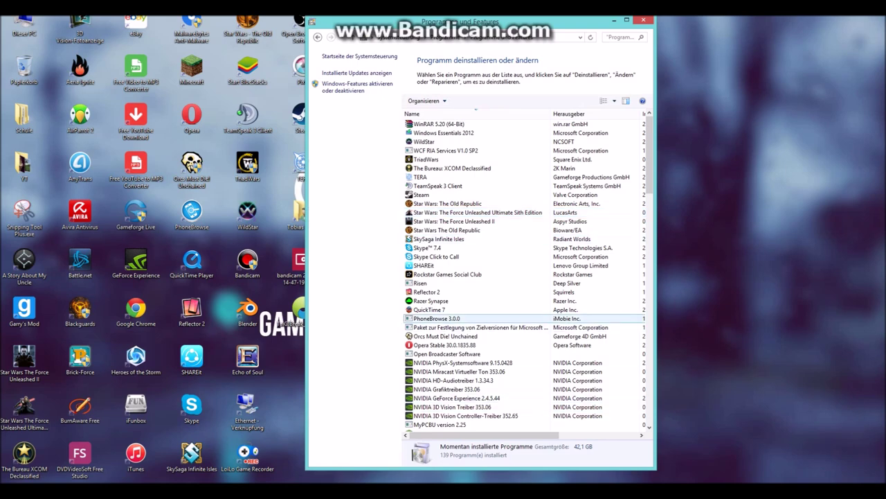
pyautogui.scroll(-10, 527, 270)
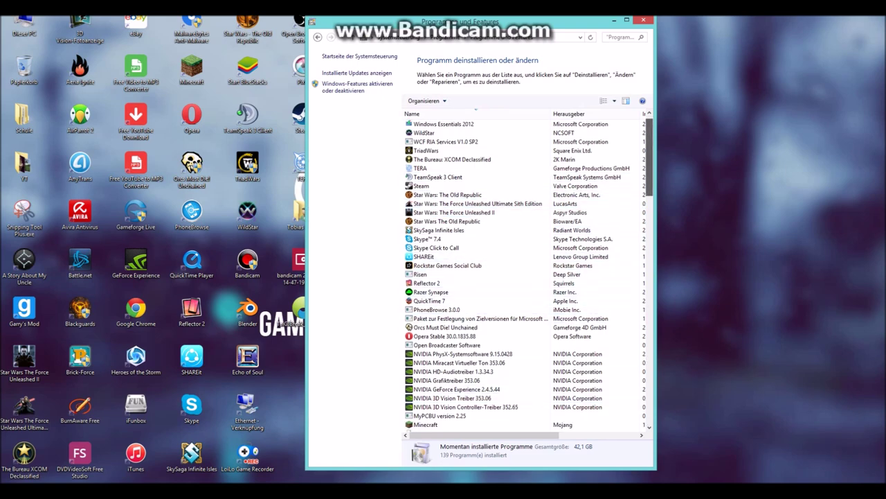
pyautogui.moveTo(649, 219); pyautogui.dragTo(650, 332)
pyautogui.scroll(-4, 526, 277)
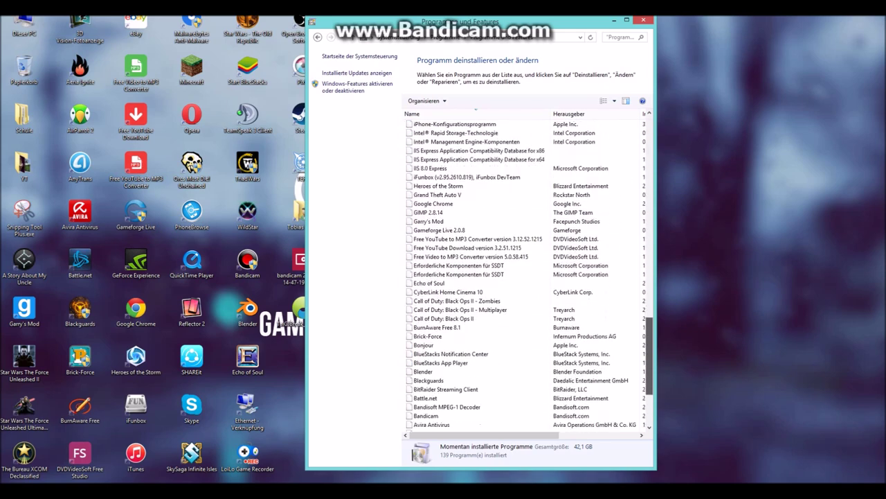
pyautogui.scroll(20, 527, 277)
pyautogui.scroll(5, 526, 277)
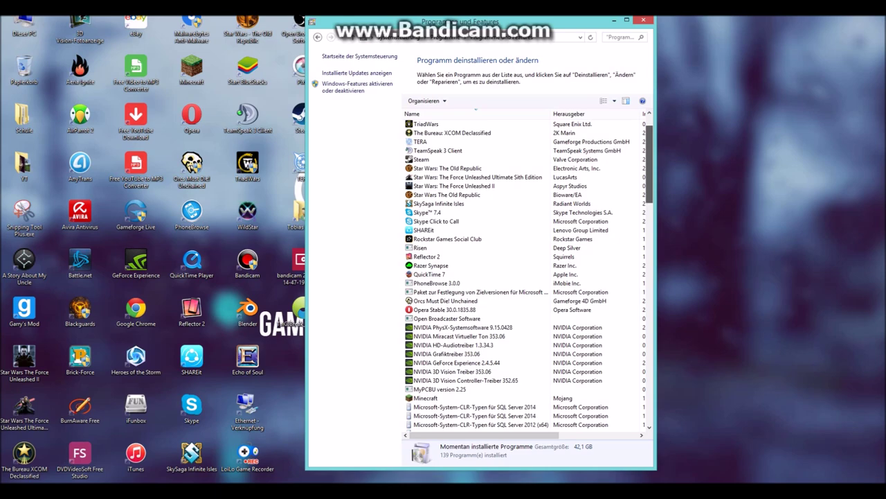
pyautogui.scroll(-20, 526, 277)
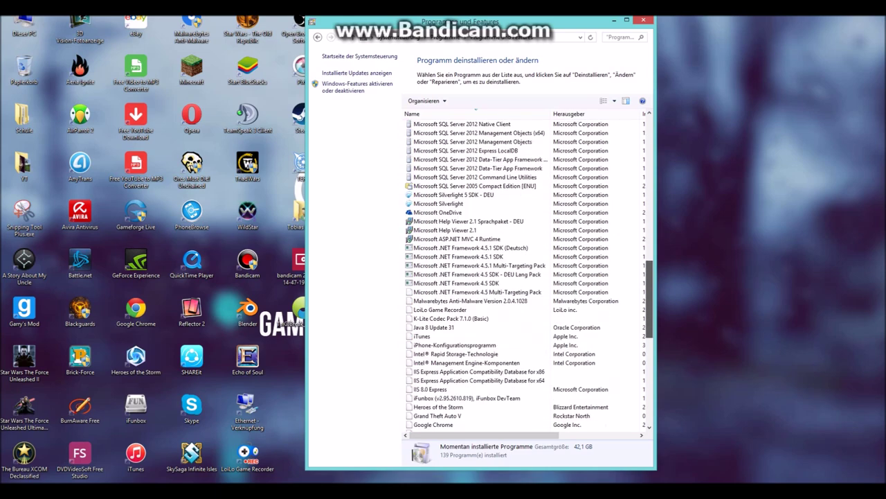
pyautogui.scroll(20, 526, 277)
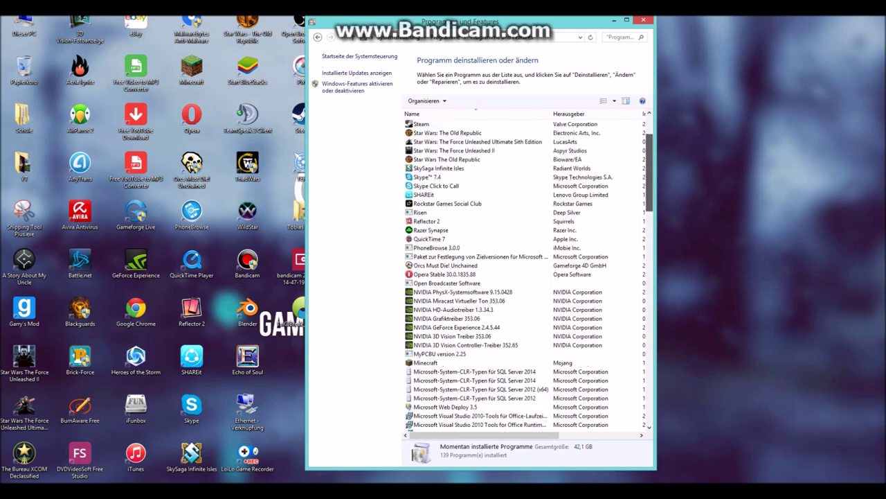
pyautogui.scroll(-20, 526, 277)
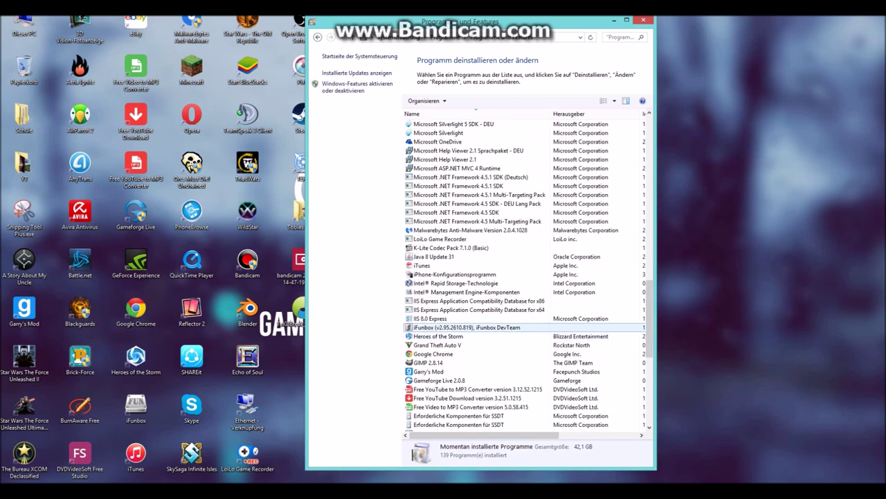
# Step: Show the uninstall options for iTunes and check the neighbouring iPhone-Konfigurationsprogramm entry
pyautogui.click(457, 266)
pyautogui.rightClick(462, 267)
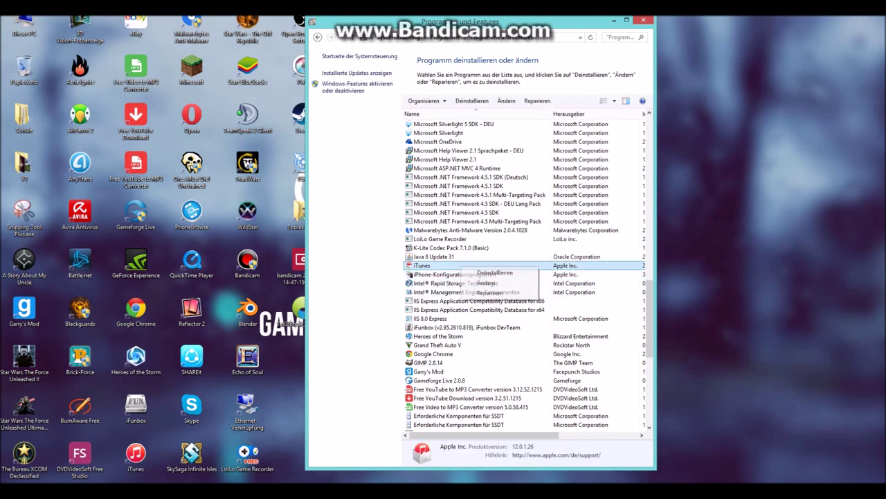
pyautogui.click(457, 274)
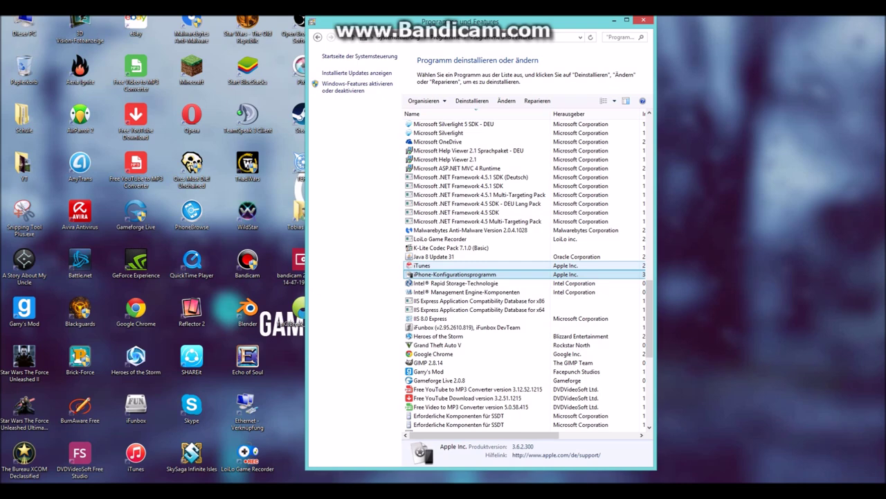
pyautogui.rightClick(436, 271)
pyautogui.click(437, 273)
pyautogui.click(443, 256)
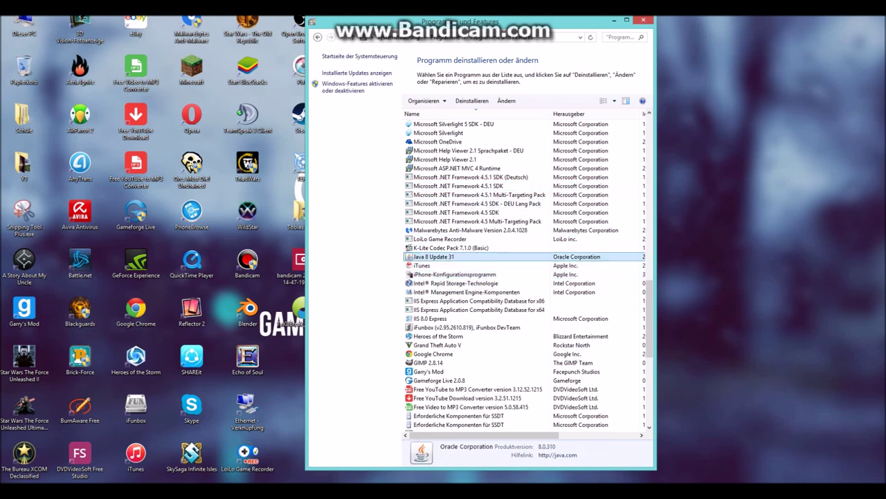
pyautogui.click(450, 248)
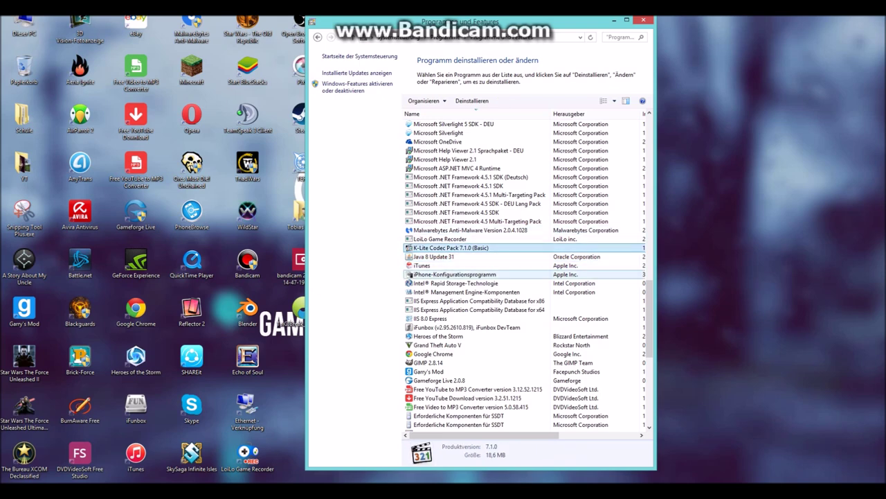
# Step: Locate the Apple Software Update and Apple Mobile Device Support entries near the end of the installed programs list
pyautogui.scroll(-10, 471, 274)
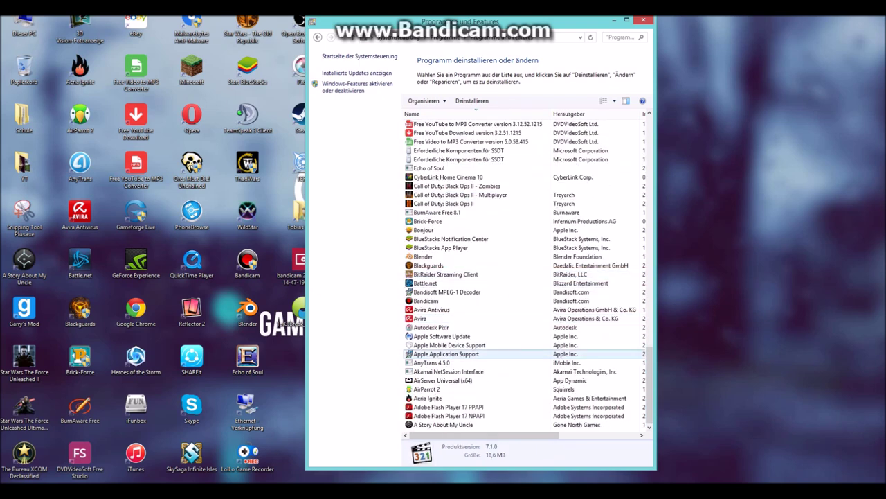
pyautogui.click(450, 336)
pyautogui.click(450, 345)
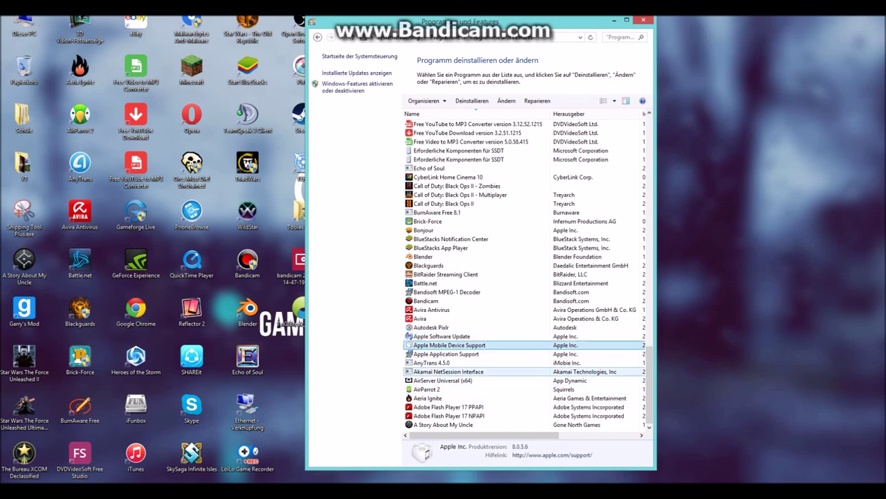
# Step: Review the rest of the installed programs back to the start of the list and close the window
pyautogui.scroll(1, 450, 387)
pyautogui.scroll(7, 450, 388)
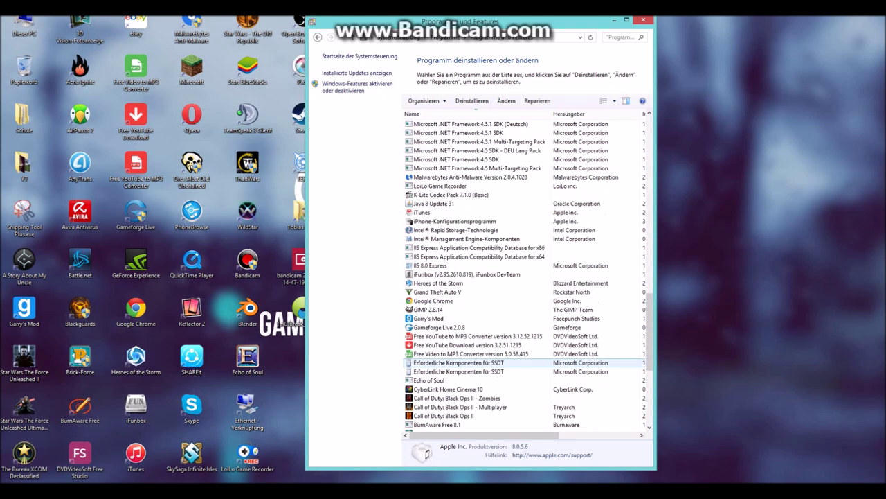
pyautogui.scroll(2, 477, 207)
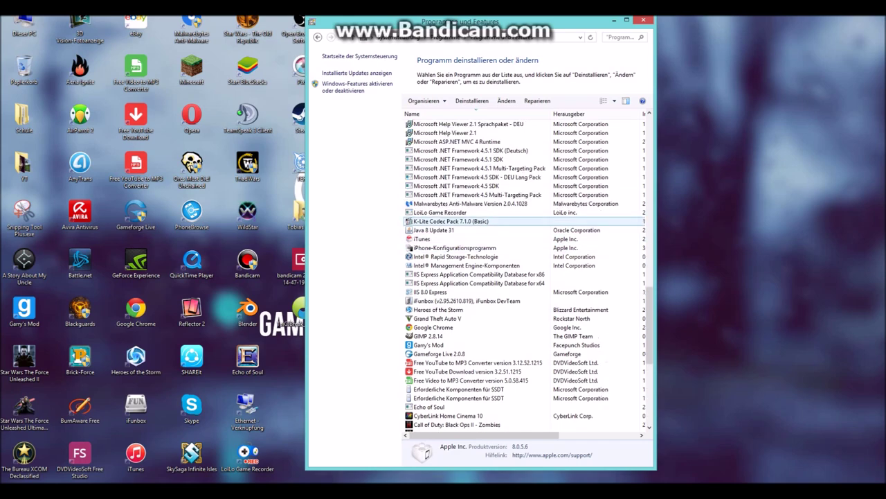
pyautogui.scroll(20, 478, 208)
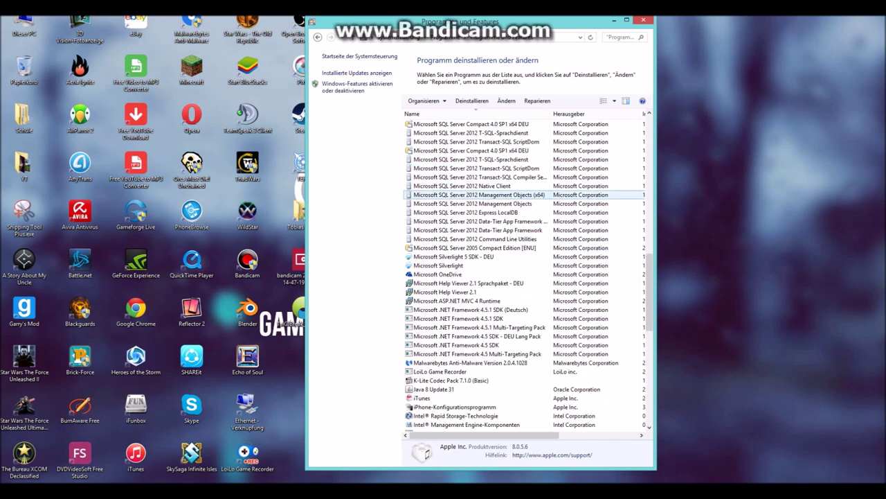
pyautogui.scroll(3, 478, 228)
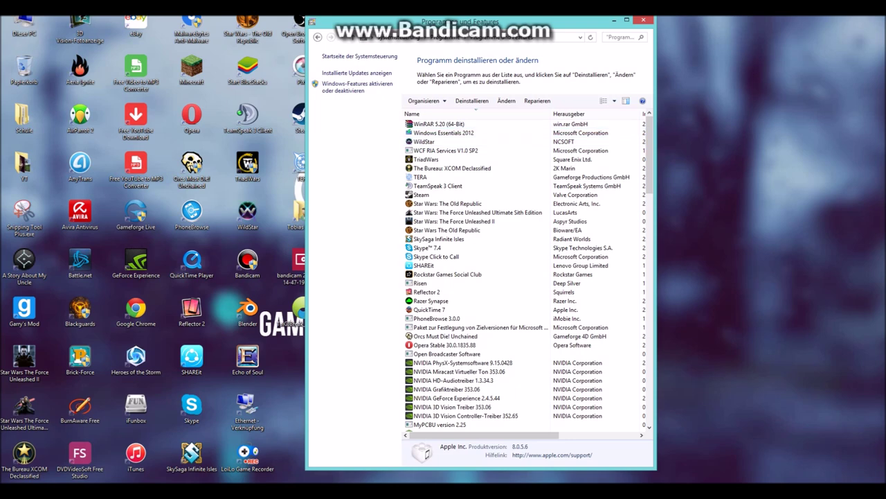
pyautogui.moveTo(649, 156); pyautogui.dragTo(650, 154)
pyautogui.click(643, 20)
# Step: Open a new file explorer window and go to the iTunes folder inside Musik
pyautogui.press('super+e')
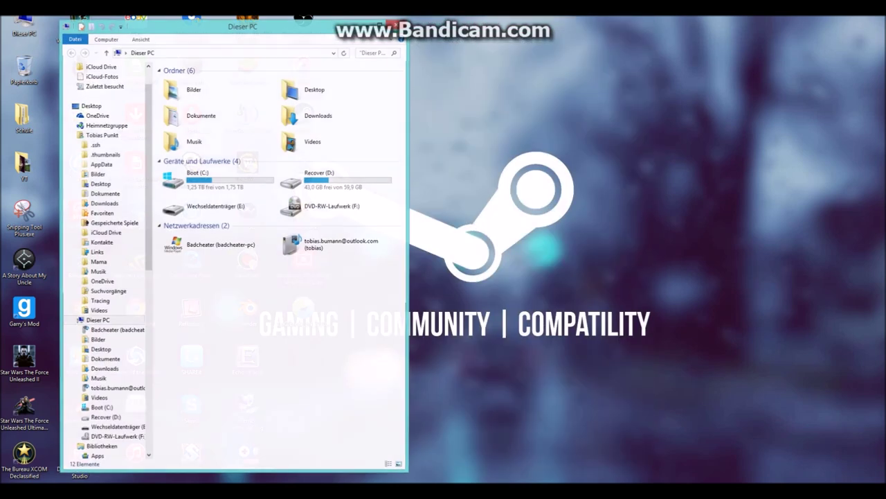
pyautogui.doubleClick(198, 141)
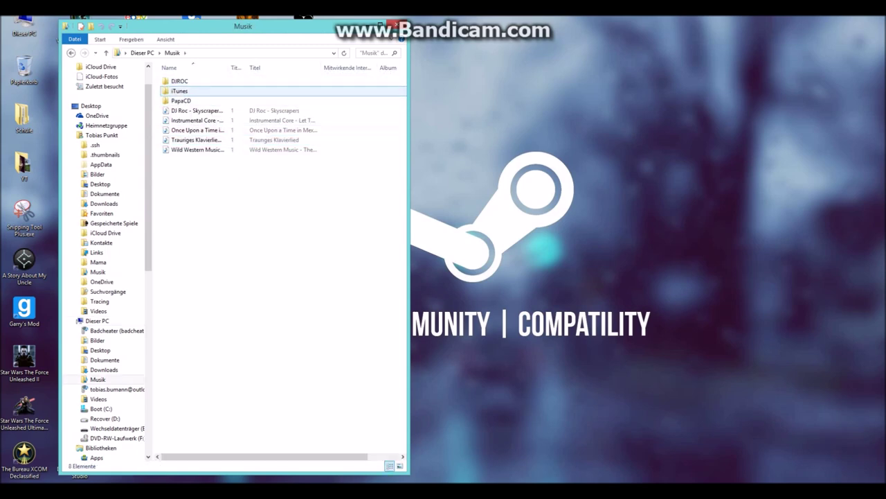
pyautogui.doubleClick(201, 91)
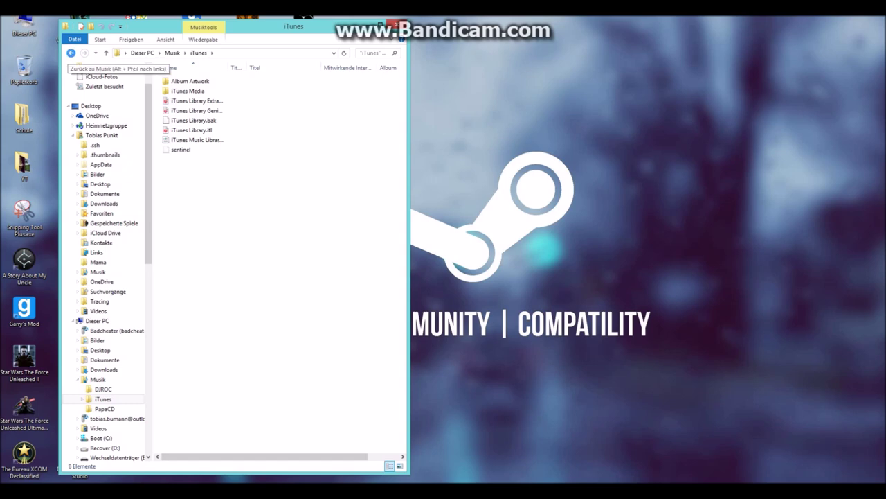
# Step: Retrace the path from the Musik folder into its iTunes folder and select the iTunes Library.bak file
pyautogui.moveTo(153, 26); pyautogui.dragTo(214, 32)
pyautogui.click(134, 57)
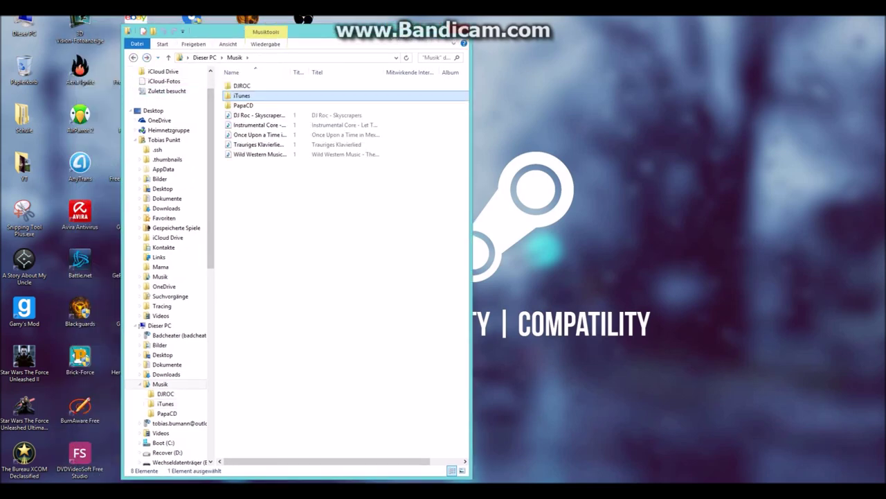
pyautogui.doubleClick(249, 95)
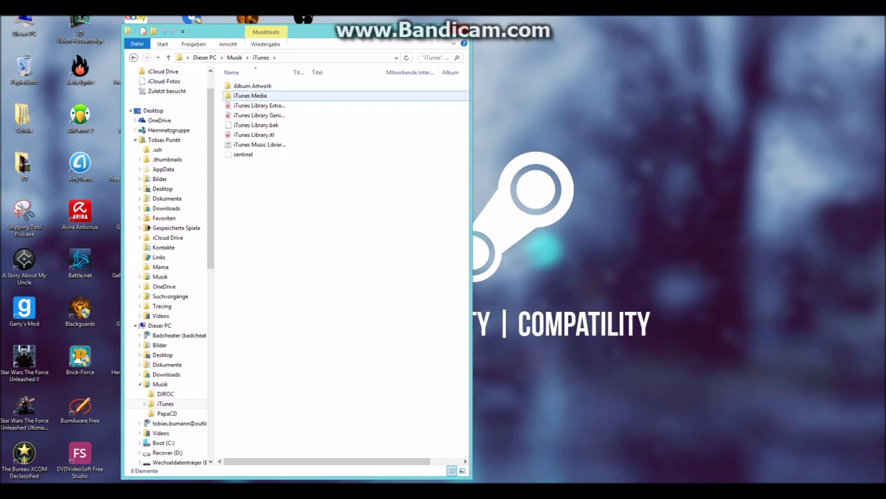
pyautogui.click(134, 57)
pyautogui.press('BackSpace')
pyautogui.press('Return')
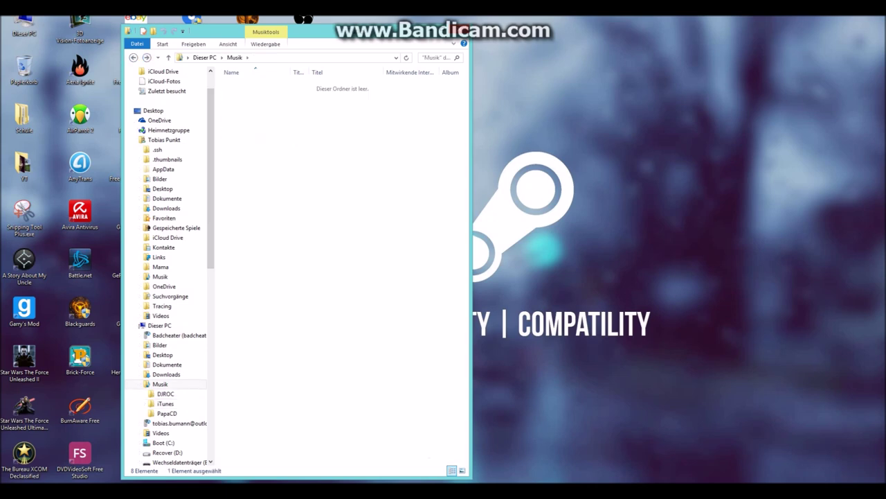
pyautogui.click(267, 125)
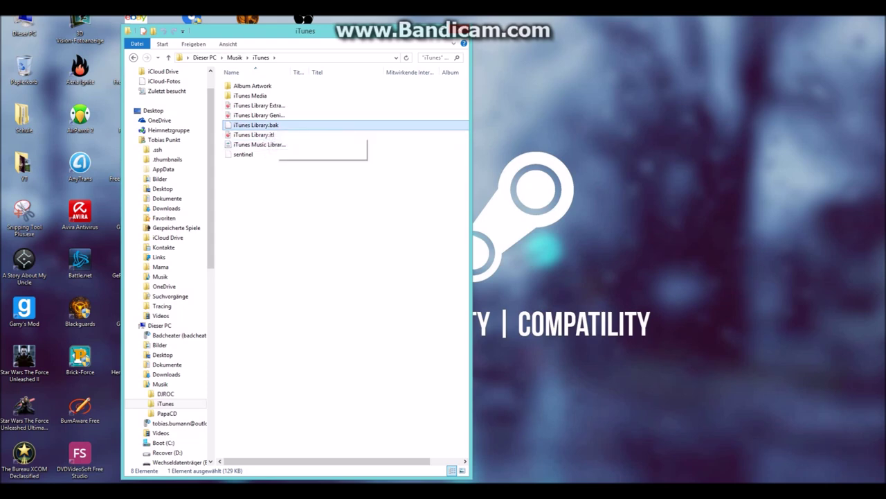
# Step: Switch to the browser and read the article's Windows steps for downgrading iTunes 12.1 to 12.0.1
pyautogui.hotkey('alt', 'Tab')
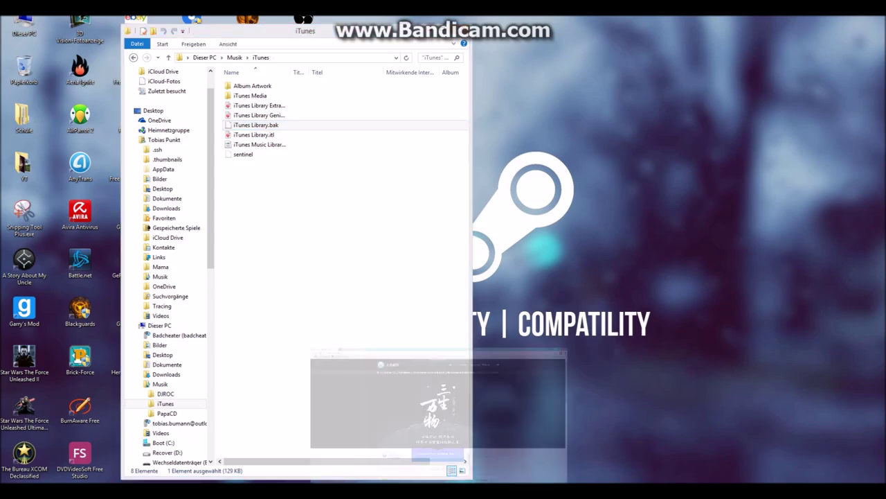
pyautogui.hotkey('ctrl', 'Tab')
pyautogui.scroll(-14, 443, 256)
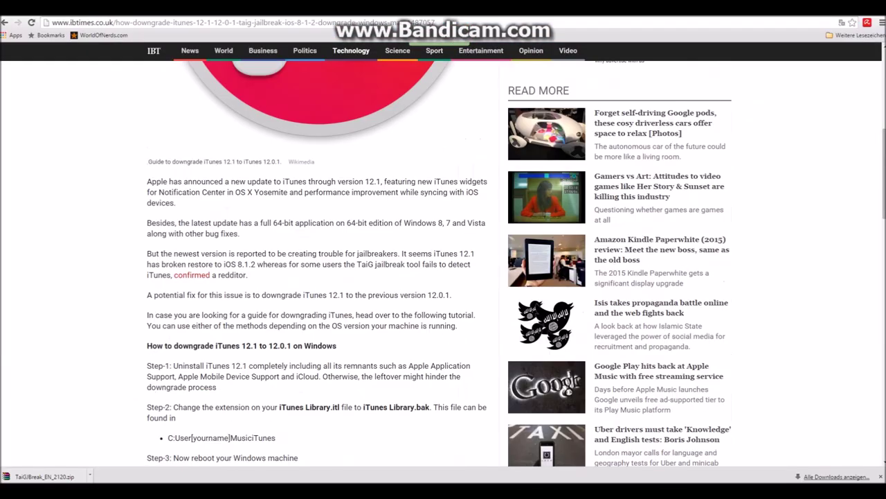
pyautogui.scroll(1, 443, 263)
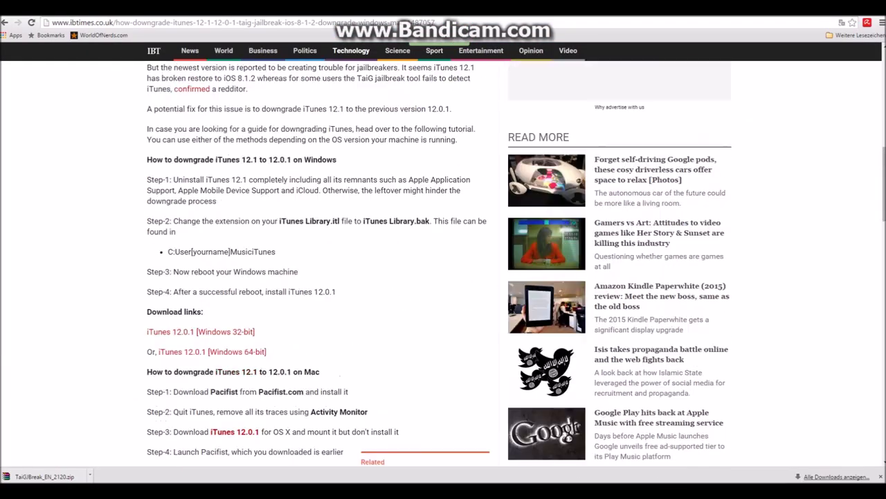
pyautogui.hotkey('ctrl', 'shift', 'Tab')
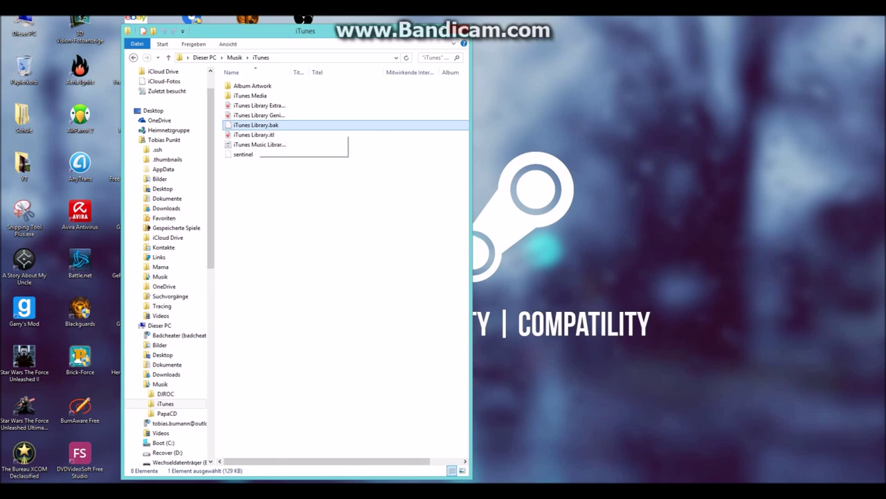
# Step: Open the name of the iTunes Library.bak file for editing
pyautogui.rightClick(271, 127)
pyautogui.click(298, 277)
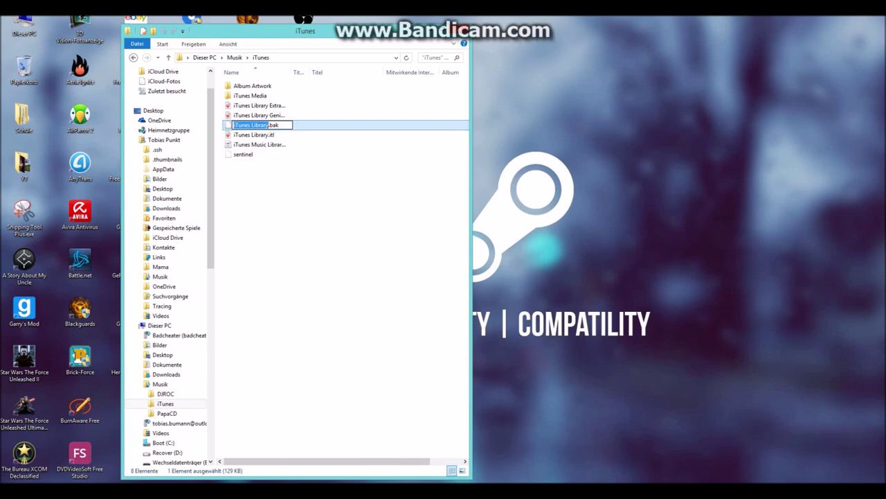
pyautogui.rightClick(263, 126)
pyautogui.click(294, 276)
pyautogui.click(279, 126)
pyautogui.click(266, 135)
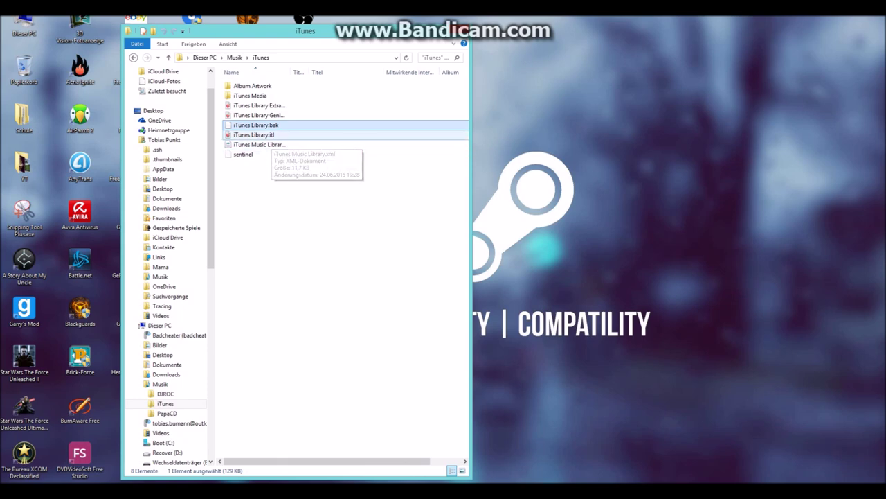
# Step: Open the name of the iTunes Library.itl file for editing, cancel, and reselect iTunes Library.bak
pyautogui.click(256, 135)
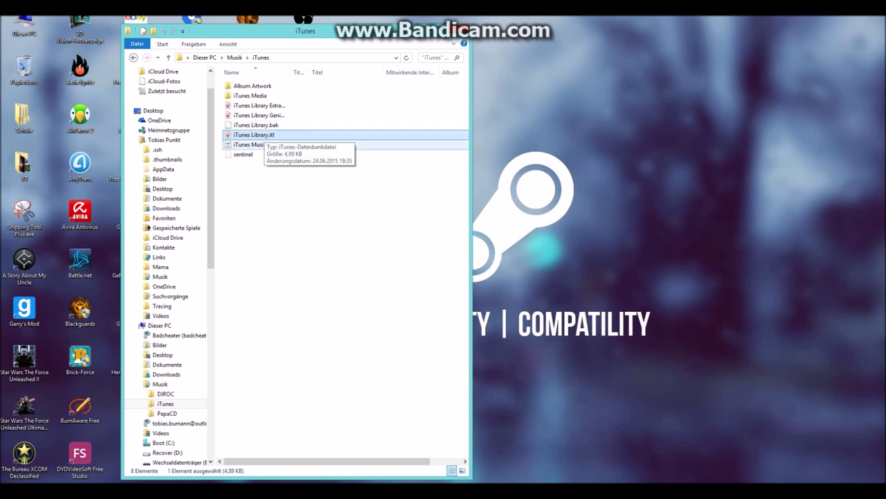
pyautogui.press('F2')
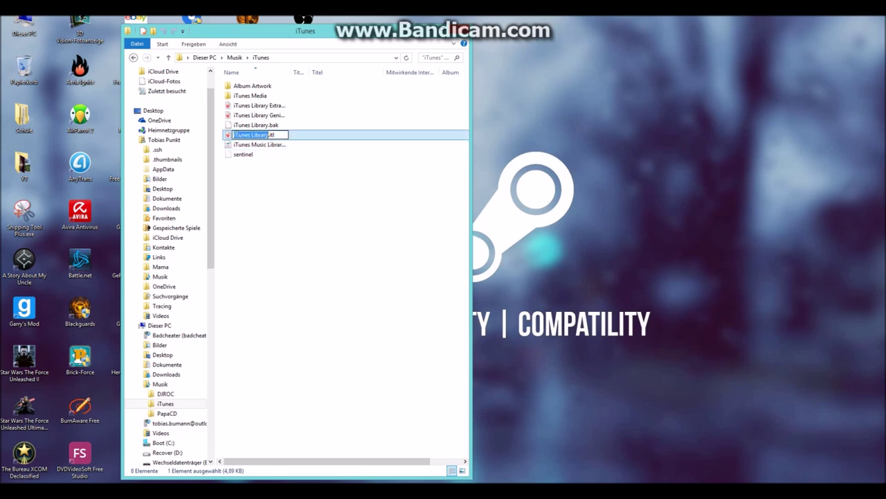
pyautogui.press('Escape')
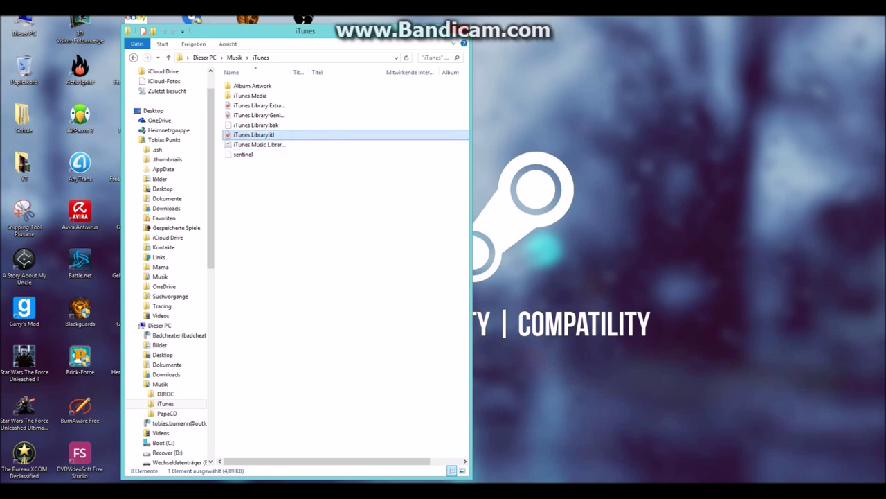
pyautogui.press('Up')
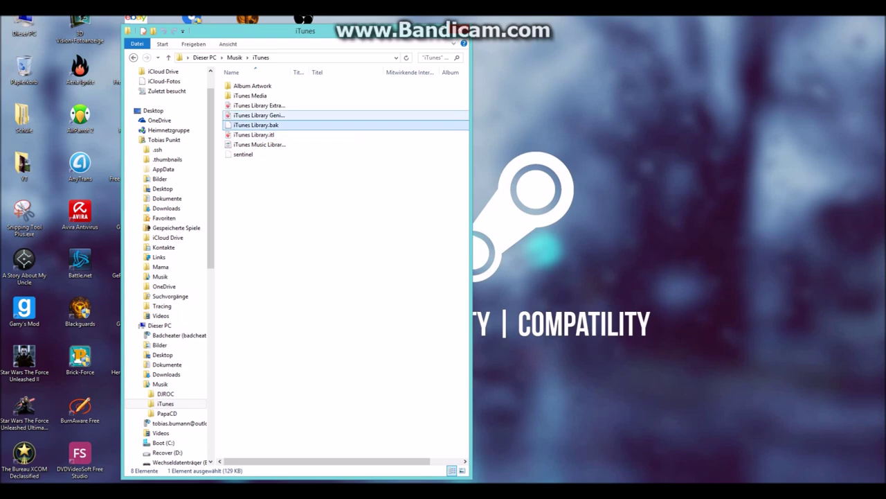
pyautogui.press('Right')
pyautogui.hscroll(-1, 339, 208)
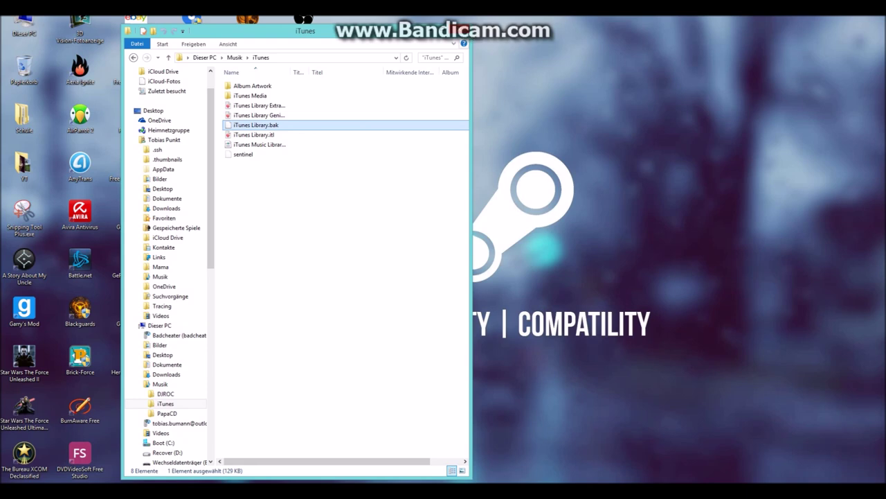
# Step: Leave the iTunes folder and review the article's Windows downgrade steps down to the iTunes 12.0.1 download links
pyautogui.click(459, 30)
pyautogui.moveTo(430, 46); pyautogui.dragTo(376, 245)
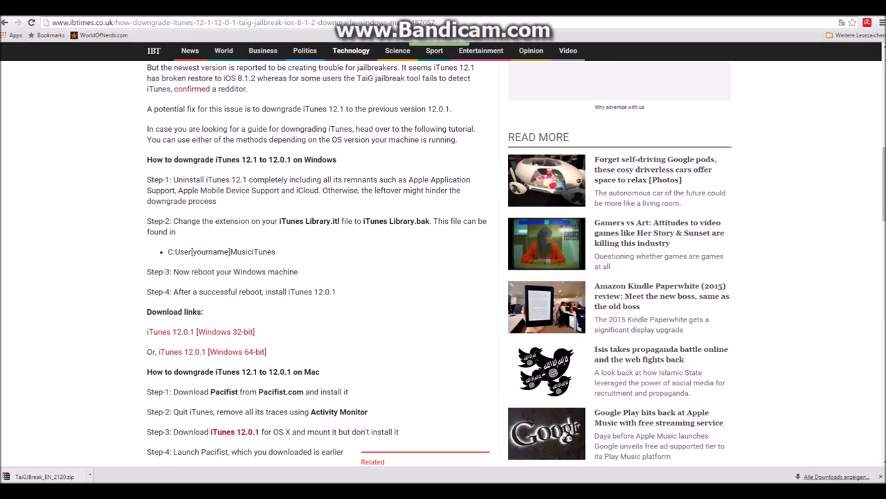
pyautogui.scroll(-1, 443, 263)
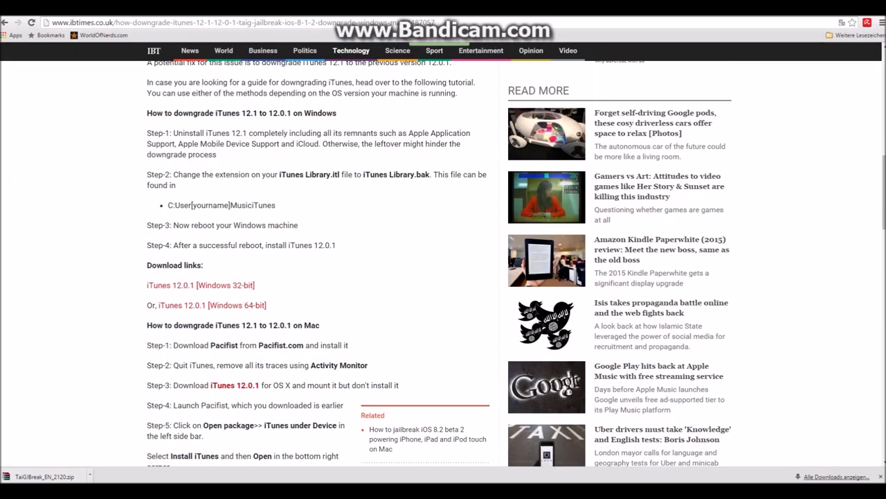
pyautogui.scroll(2, 443, 263)
pyautogui.scroll(-1, 443, 263)
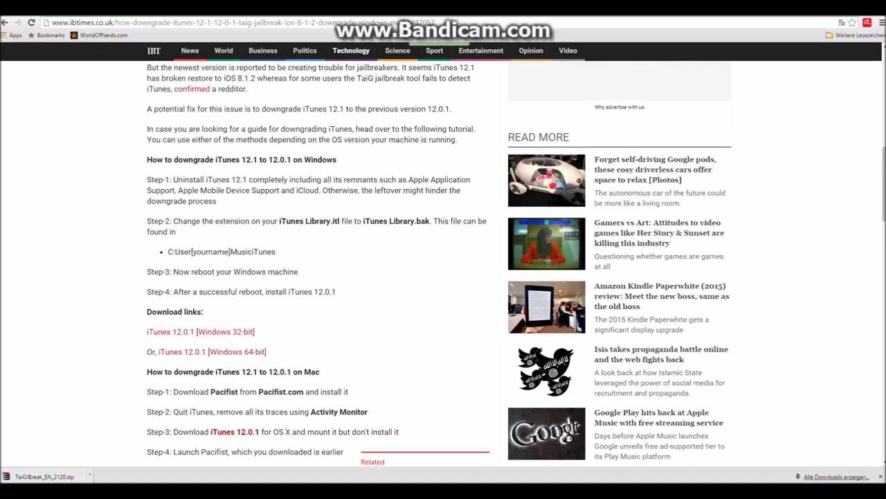
pyautogui.scroll(-1, 444, 263)
pyautogui.moveTo(224, 51)
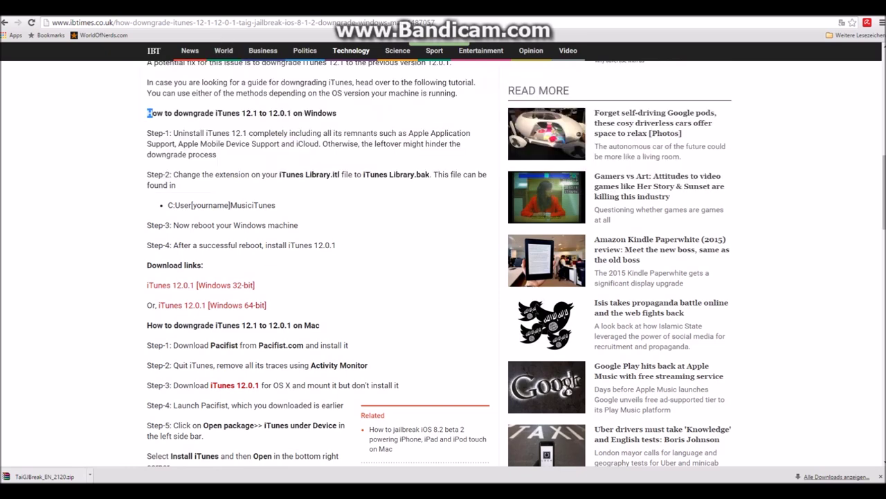
pyautogui.moveTo(157, 113); pyautogui.dragTo(247, 113)
pyautogui.click(246, 113)
pyautogui.scroll(-1, 443, 263)
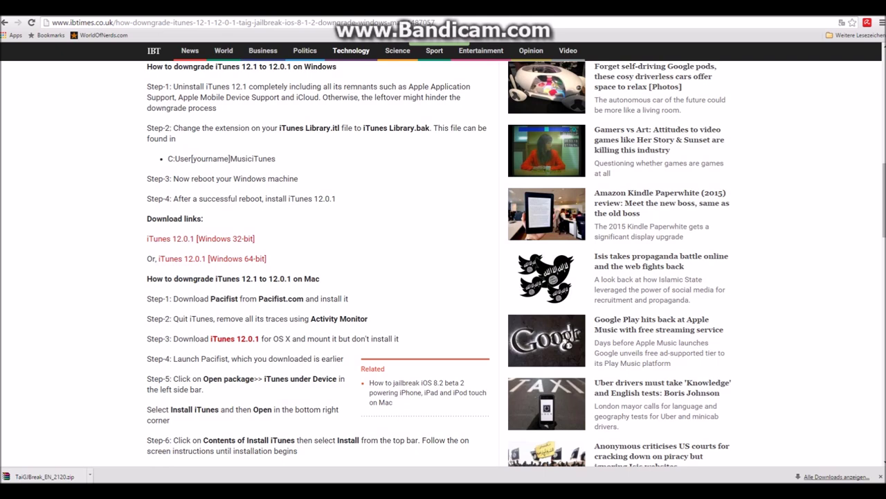
# Step: Start downloading the iTunes 12.0.1 Windows 64-bit installer from the article and cancel the download
pyautogui.click(201, 238)
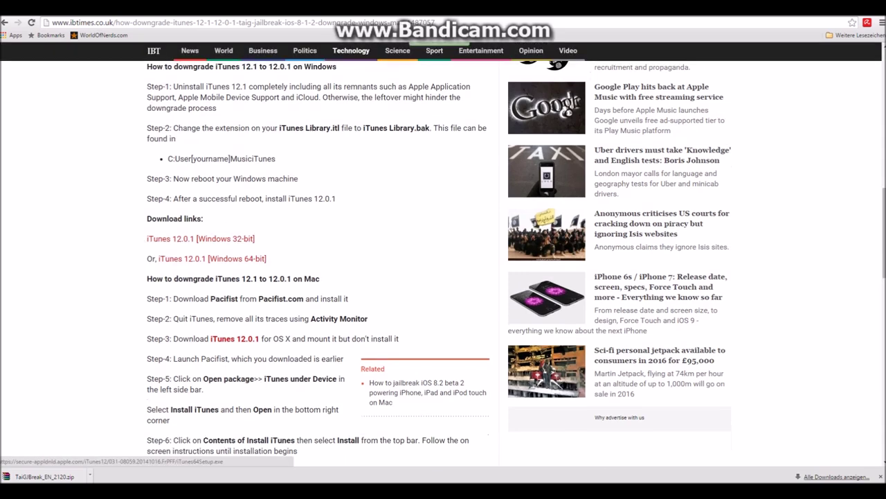
pyautogui.click(212, 258)
pyautogui.click(90, 475)
pyautogui.click(56, 468)
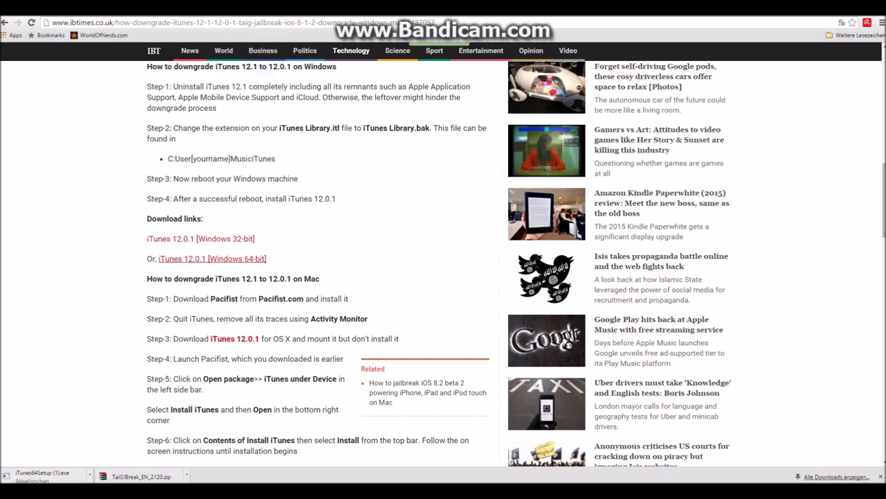
# Step: Look through the article from its title to the related links, including the Mac downgrade steps
pyautogui.scroll(15, 187, 55)
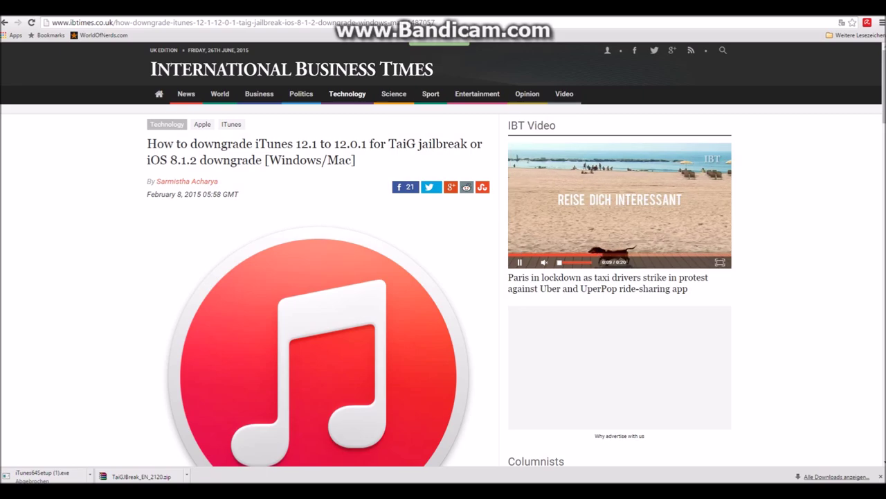
pyautogui.scroll(-15, 443, 277)
pyautogui.scroll(-7, 443, 277)
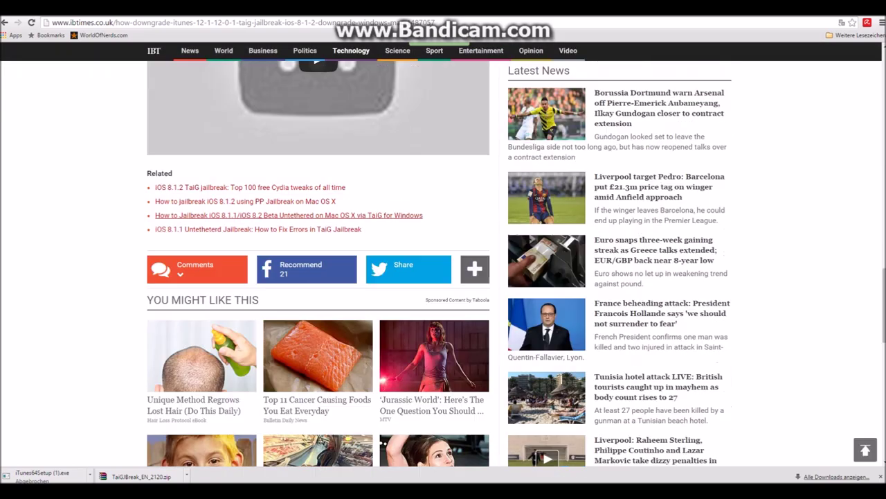
pyautogui.scroll(8, 443, 277)
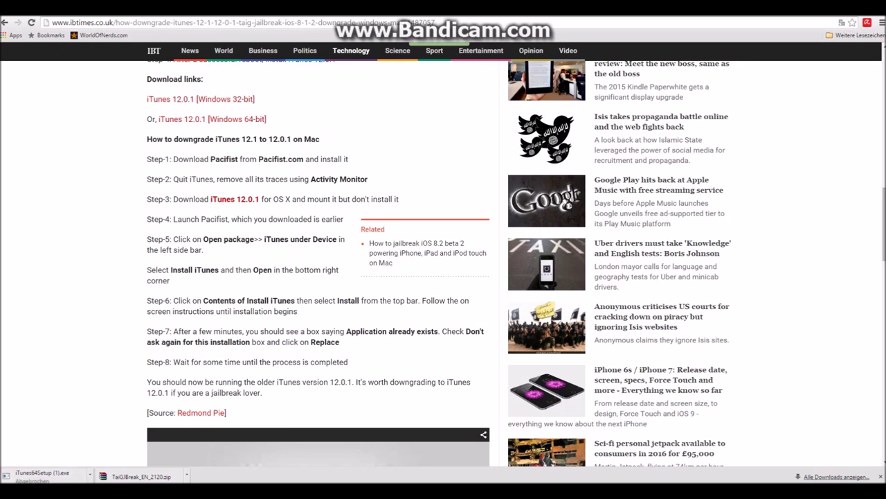
pyautogui.click(415, 492)
pyautogui.click(414, 492)
pyautogui.scroll(3, 319, 263)
pyautogui.scroll(-4, 318, 263)
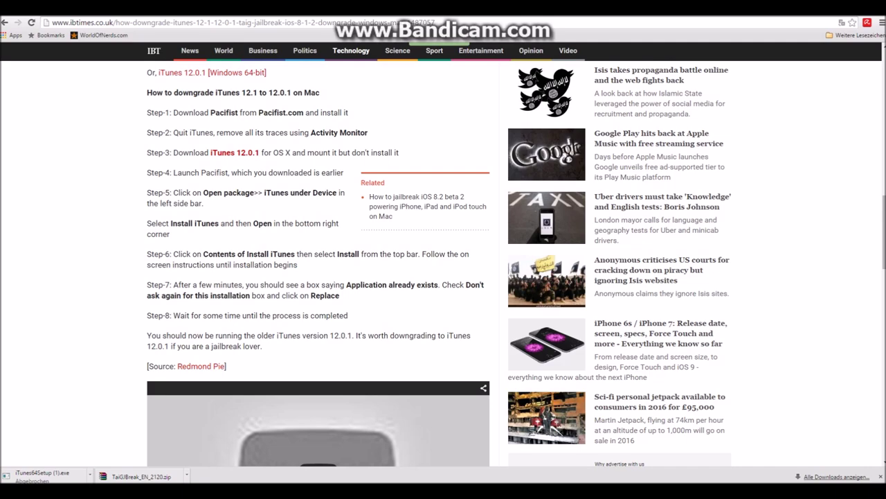
pyautogui.scroll(-4, 319, 263)
pyautogui.scroll(5, 319, 263)
pyautogui.scroll(1, 318, 263)
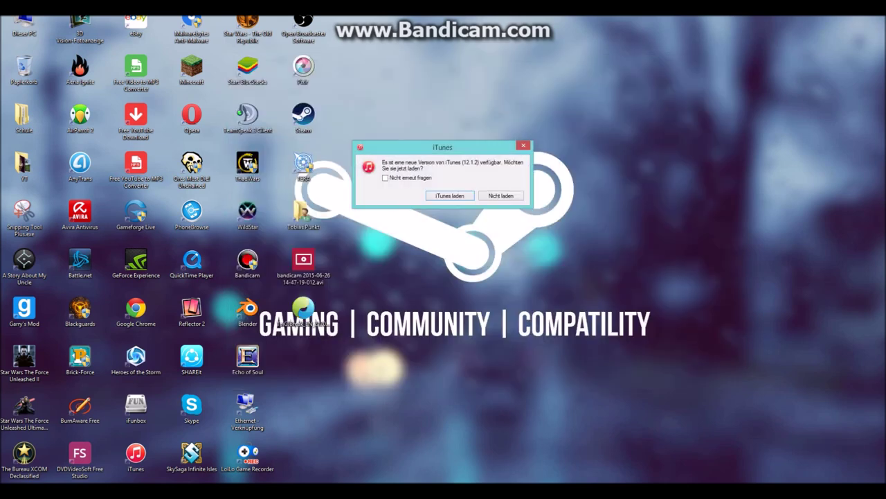
# Step: Bring up the TaiG website in the browser and return to the desktop
pyautogui.moveTo(442, 147); pyautogui.dragTo(467, 146)
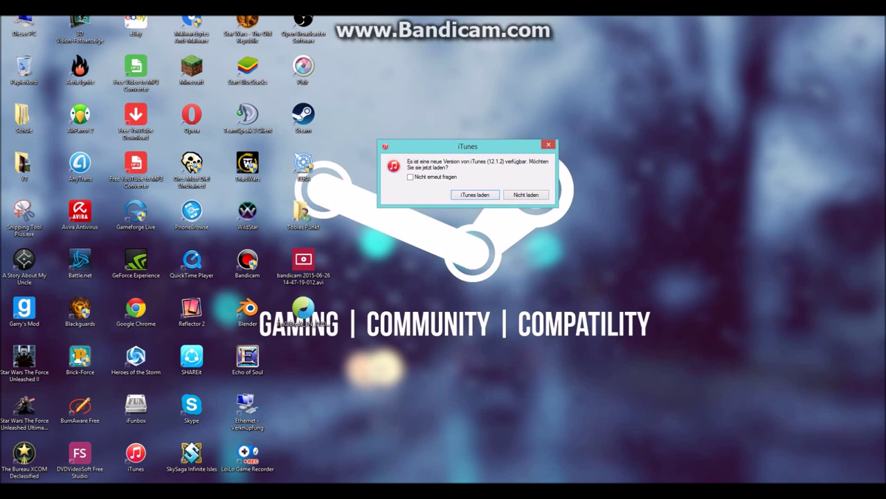
pyautogui.click(437, 491)
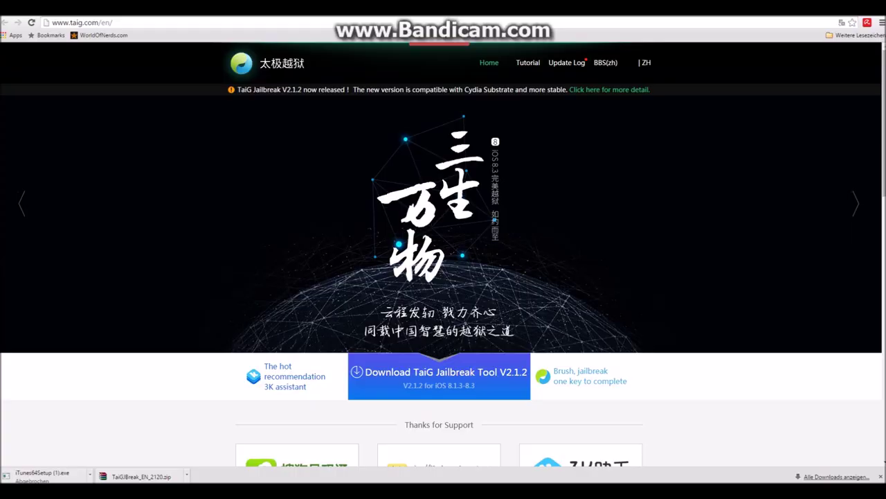
pyautogui.click(436, 490)
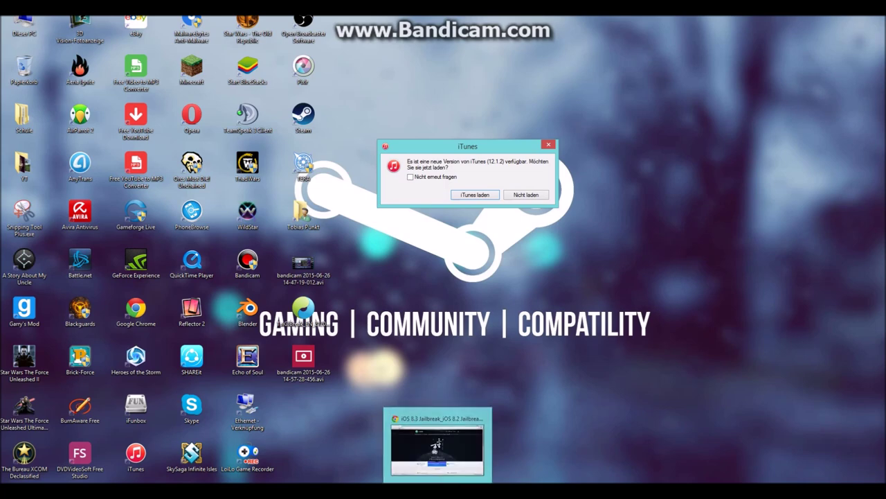
# Step: Dismiss the iTunes 12.1.2 update prompt without downloading the new version
pyautogui.moveTo(408, 492)
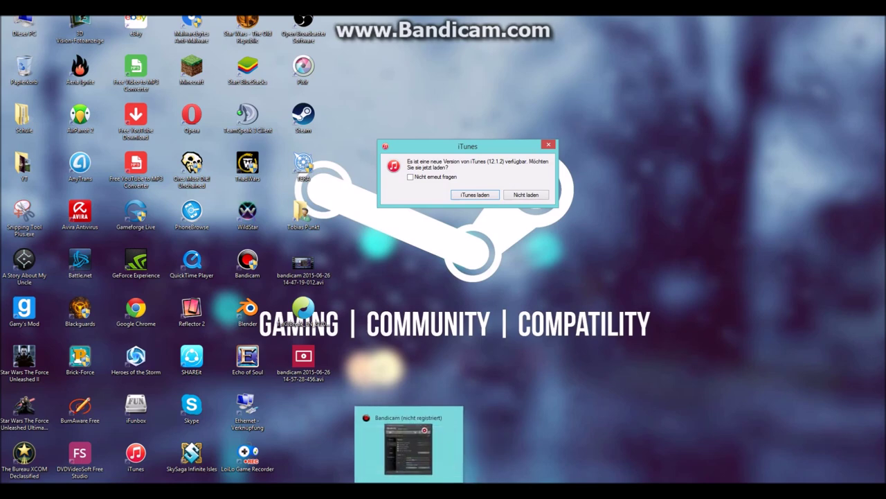
pyautogui.moveTo(468, 146); pyautogui.dragTo(565, 161)
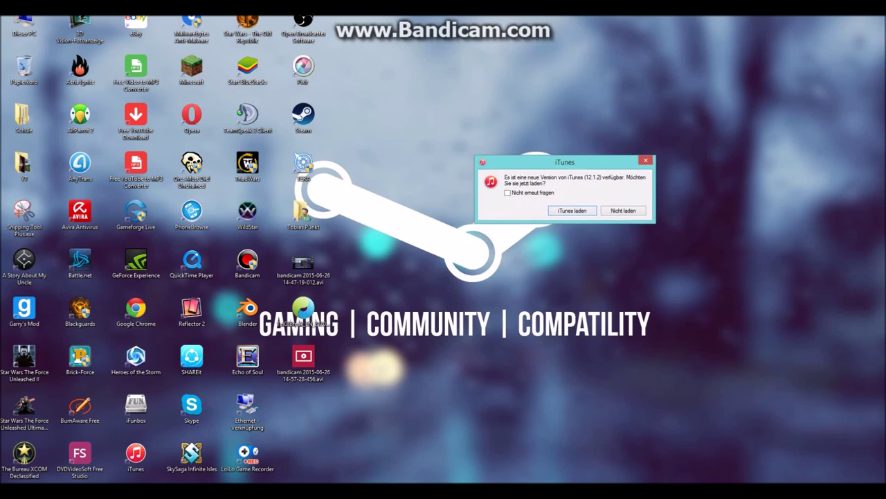
pyautogui.click(352, 360)
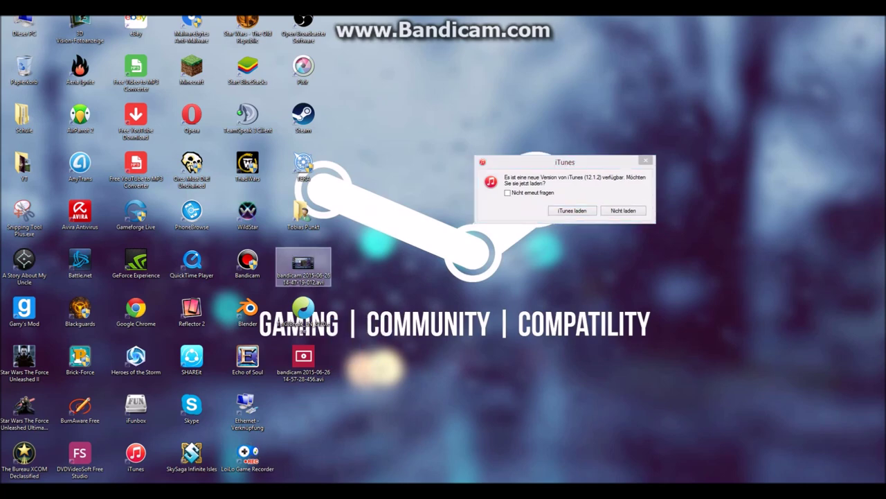
pyautogui.click(554, 162)
pyautogui.moveTo(564, 162); pyautogui.dragTo(409, 97)
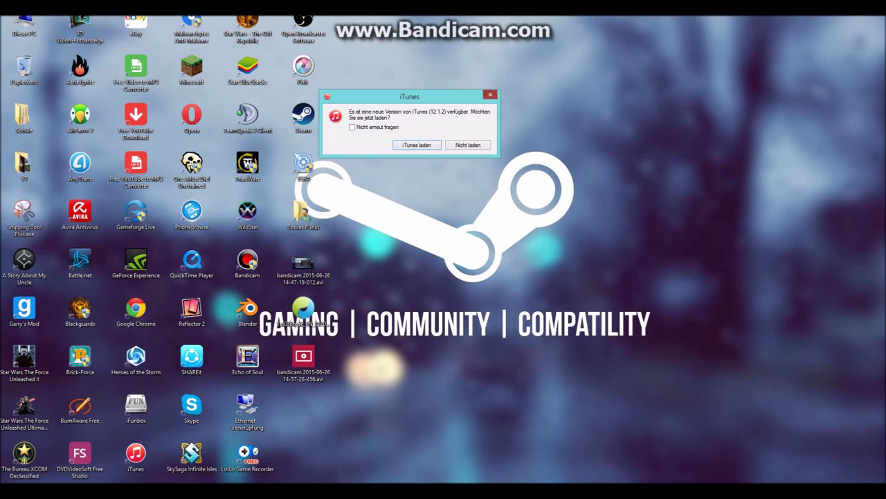
pyautogui.click(491, 94)
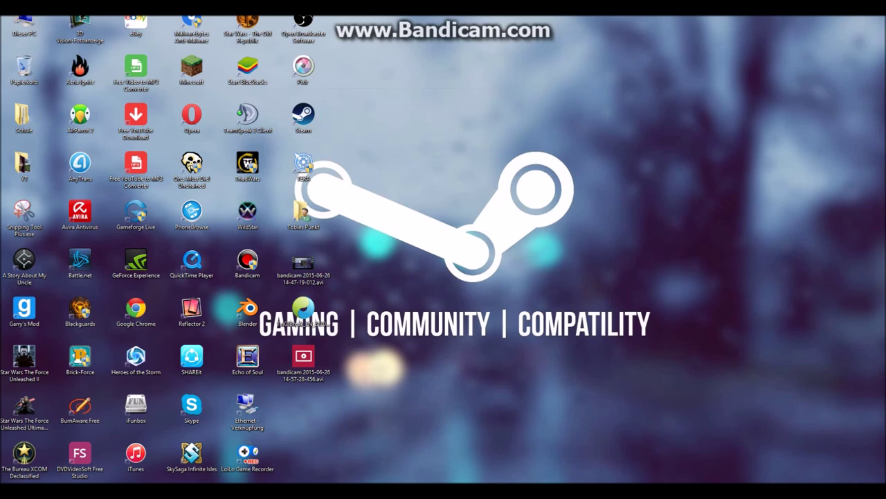
# Step: Launch the TaiG Jailbreak Tool V2.1.2 and move its window clear of the desktop icons
pyautogui.rightClick(323, 492)
pyautogui.moveTo(352, 367); pyautogui.dragTo(307, 318)
pyautogui.moveTo(437, 352); pyautogui.dragTo(425, 386)
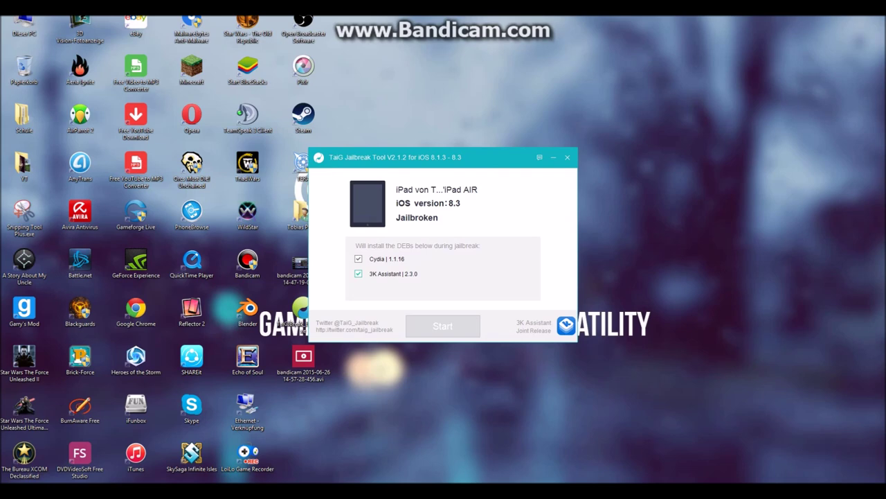
pyautogui.moveTo(443, 157); pyautogui.dragTo(505, 147)
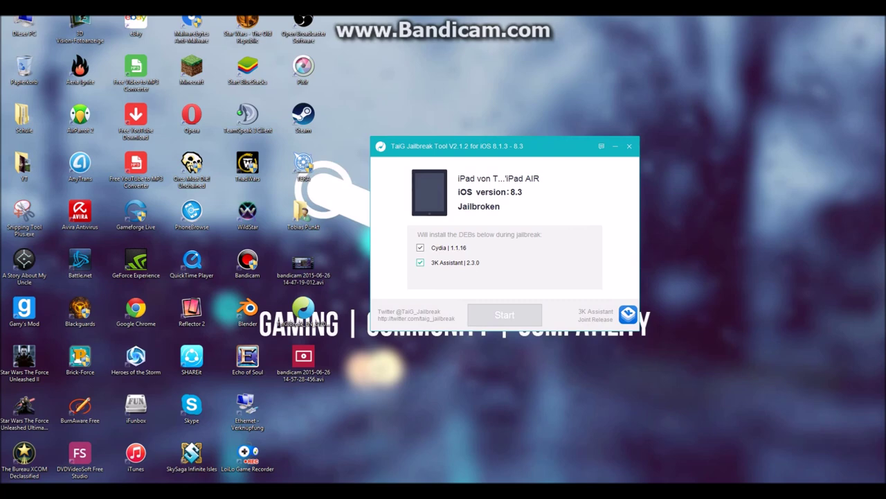
pyautogui.moveTo(505, 146); pyautogui.dragTo(541, 141)
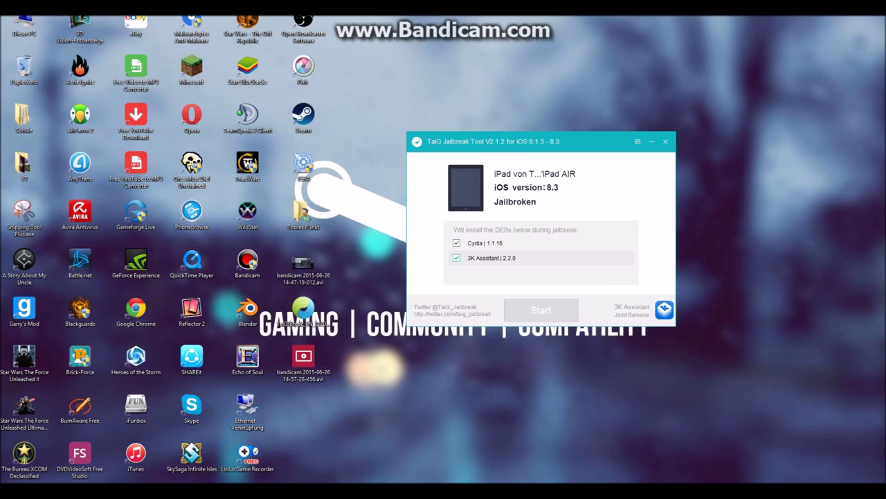
# Step: Exclude 3K Assistant 2.3.0 from the packages installed during the jailbreak and dismiss its recommendation
pyautogui.click(456, 258)
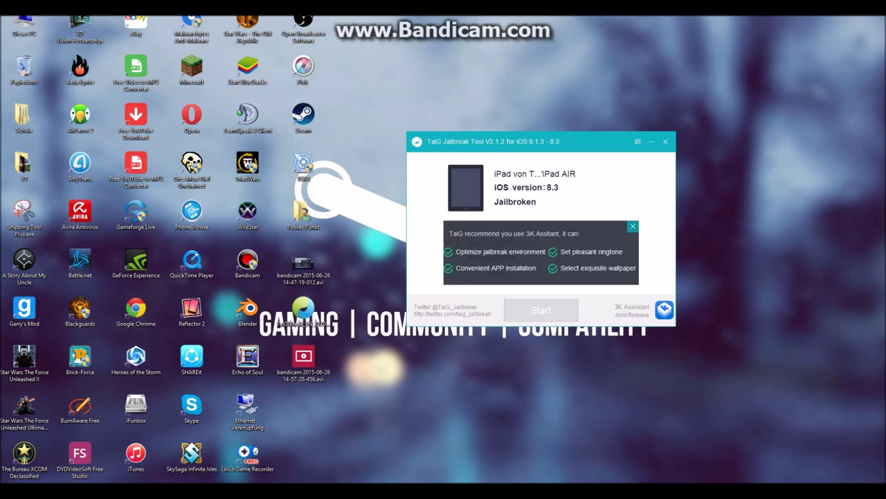
pyautogui.click(633, 227)
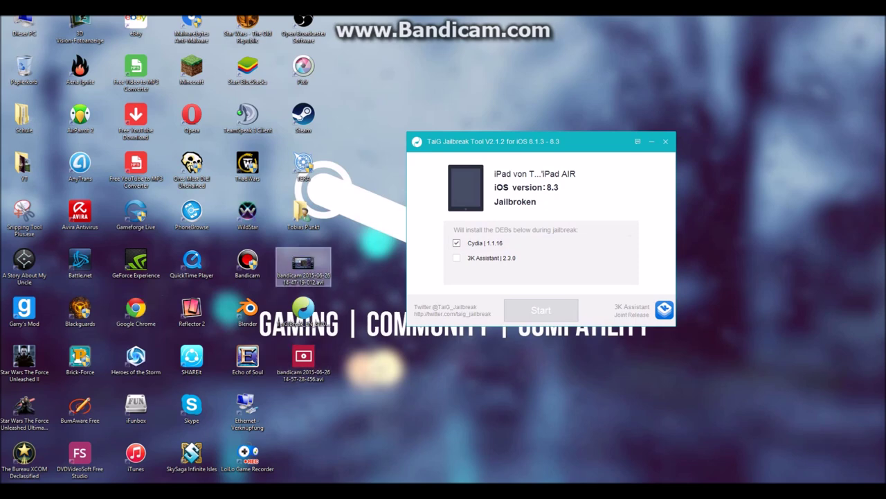
pyautogui.moveTo(526, 141); pyautogui.dragTo(474, 141)
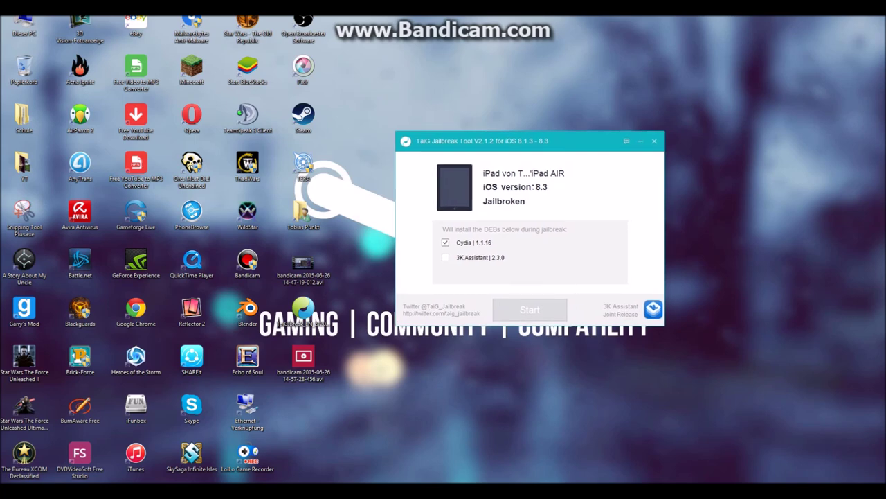
pyautogui.moveTo(484, 140); pyautogui.dragTo(522, 125)
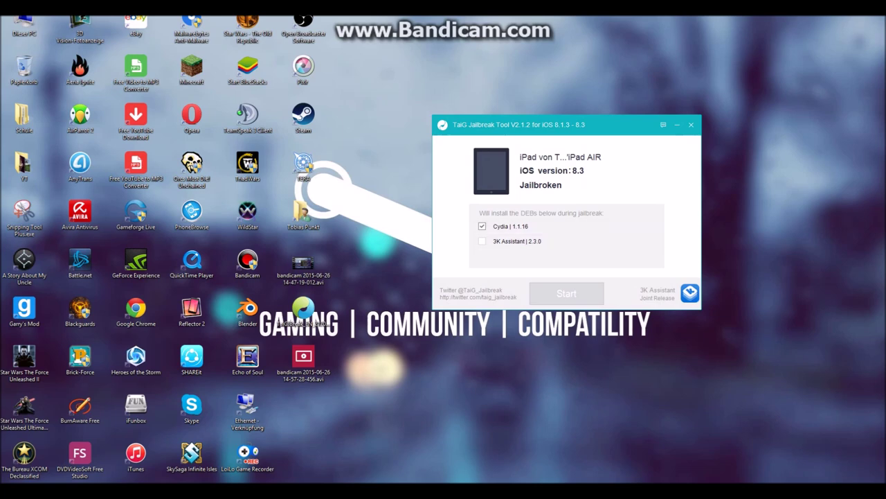
pyautogui.moveTo(567, 124); pyautogui.dragTo(565, 124)
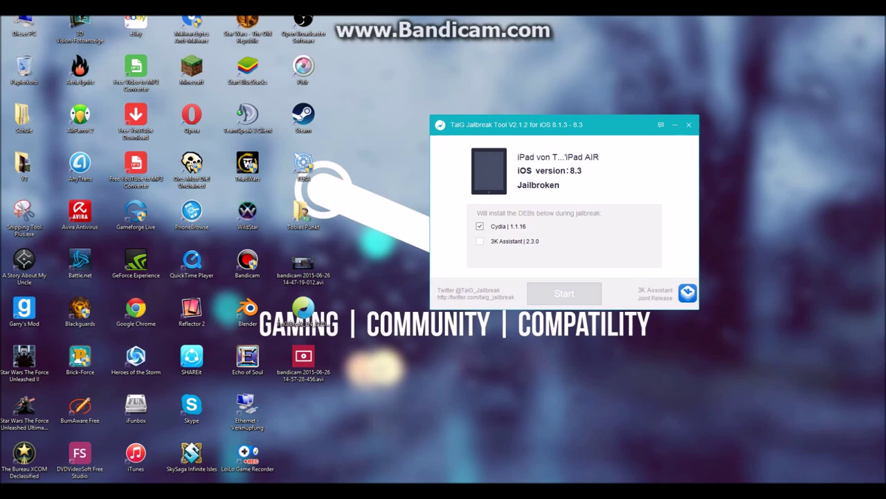
pyautogui.moveTo(565, 124); pyautogui.dragTo(469, 124)
pyautogui.moveTo(345, 17); pyautogui.dragTo(3, 471)
pyautogui.click(388, 415)
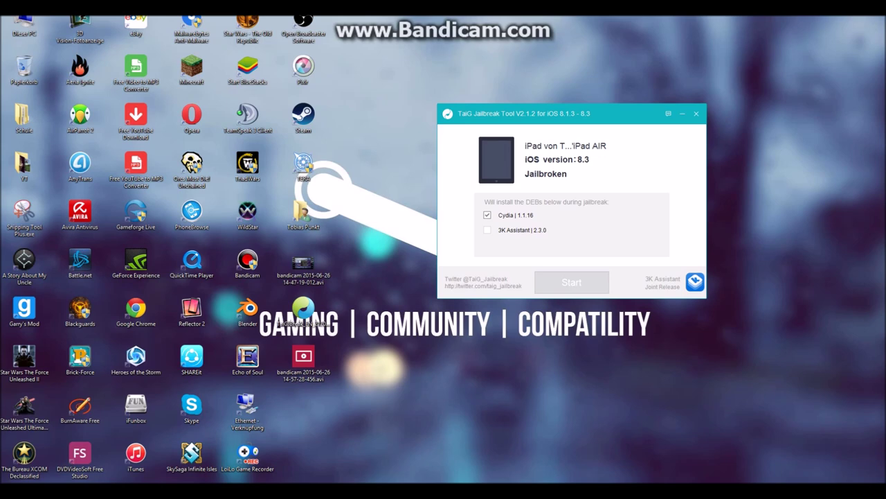
pyautogui.moveTo(369, 38); pyautogui.dragTo(315, 105)
pyautogui.moveTo(360, 60); pyautogui.dragTo(325, 75)
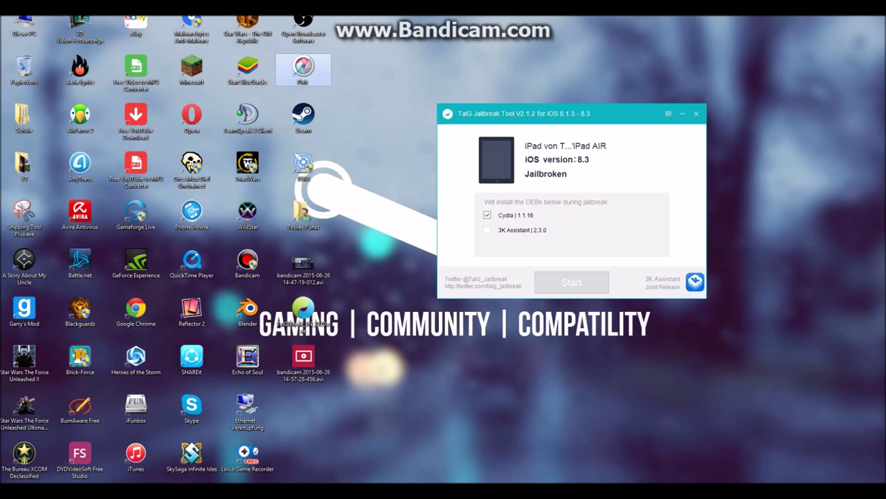
pyautogui.moveTo(473, 84); pyautogui.dragTo(317, 77)
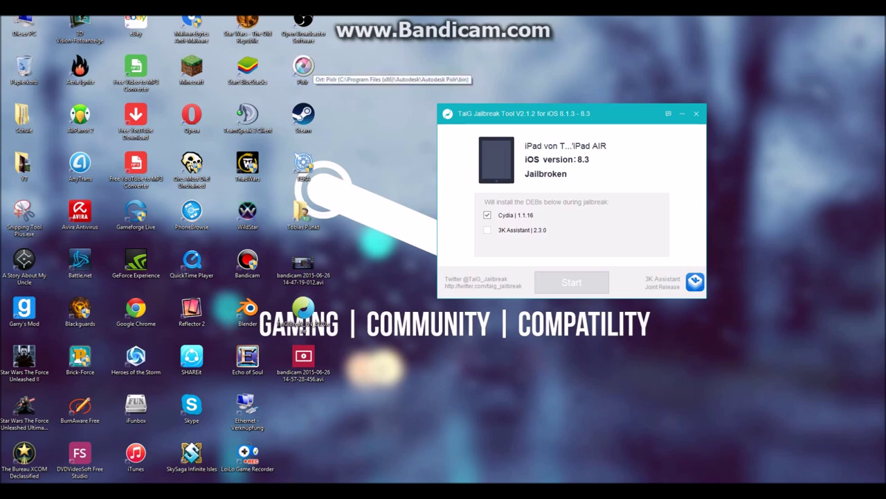
pyautogui.moveTo(349, 28); pyautogui.dragTo(361, 278)
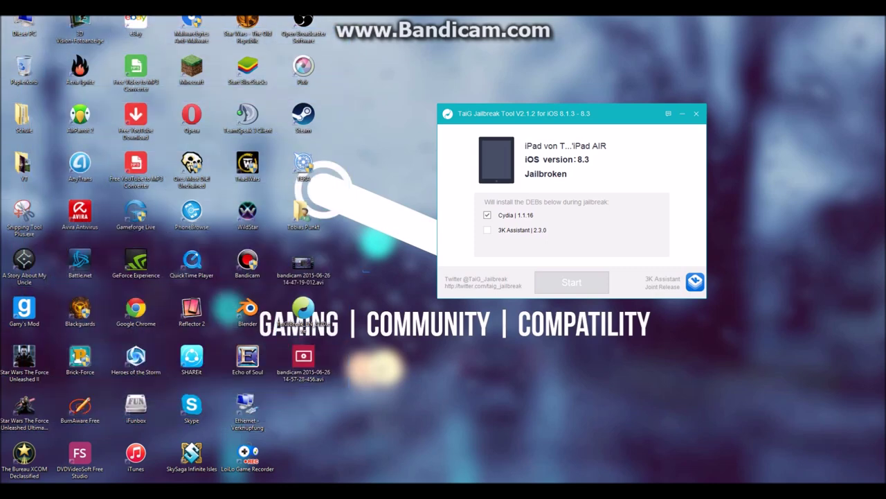
pyautogui.moveTo(553, 113); pyautogui.dragTo(473, 110)
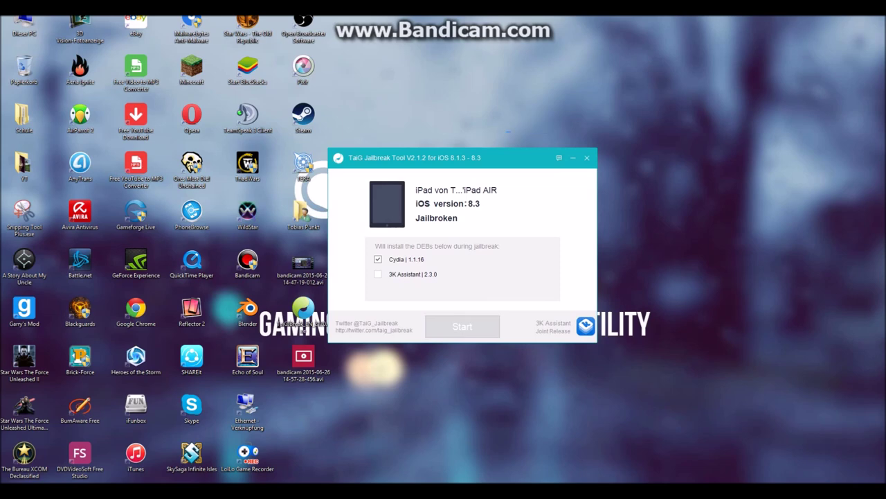
pyautogui.moveTo(570, 50); pyautogui.dragTo(485, 148)
pyautogui.moveTo(504, 46)
pyautogui.mouseDown()
pyautogui.moveTo(426, 110)
pyautogui.moveTo(684, 156)
pyautogui.moveTo(565, 130)
pyautogui.mouseUp()
pyautogui.moveTo(443, 54)
pyautogui.mouseDown()
pyautogui.moveTo(438, 61)
pyautogui.moveTo(686, 171)
pyautogui.moveTo(756, 171)
pyautogui.mouseUp()
pyautogui.moveTo(796, 174); pyautogui.dragTo(478, 43)
pyautogui.moveTo(511, 50); pyautogui.dragTo(462, 126)
pyautogui.moveTo(545, 122)
pyautogui.mouseDown()
pyautogui.moveTo(586, 93)
pyautogui.moveTo(609, 29)
pyautogui.moveTo(473, 148)
pyautogui.moveTo(275, 384)
pyautogui.moveTo(1, 426)
pyautogui.moveTo(1, 236)
pyautogui.moveTo(1, 481)
pyautogui.moveTo(540, 127)
pyautogui.mouseUp()
# Step: Switch from the TaiG Jailbreak Tool to the Bandicam recorder window
pyautogui.hotkey('alt', 'Tab')
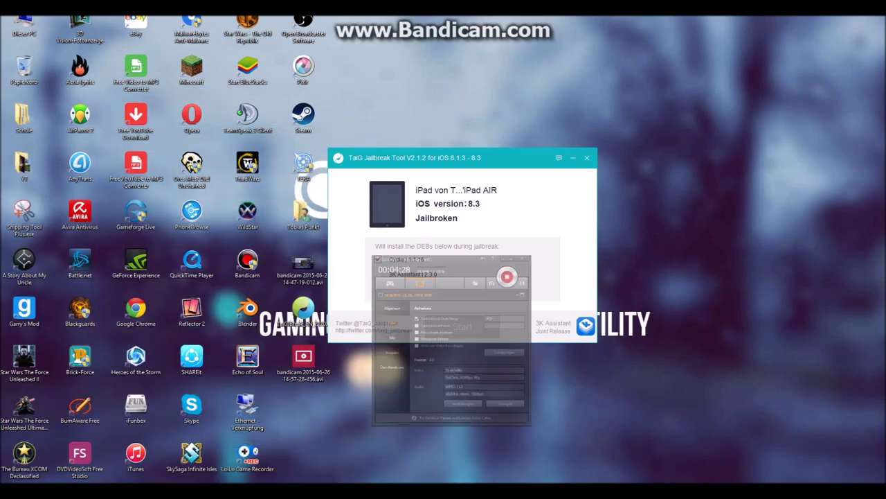